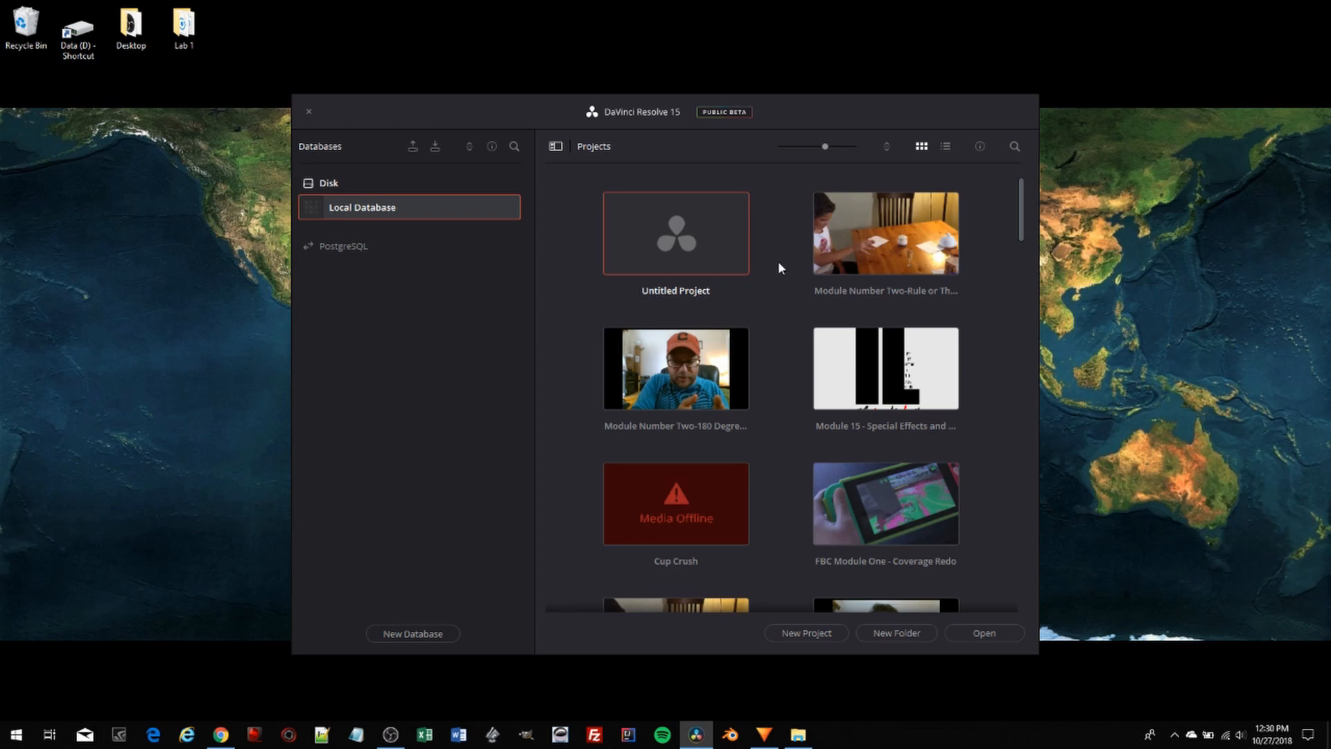
- Create a new project named "Wrong Number Davinici Style"
left_click(808, 633)
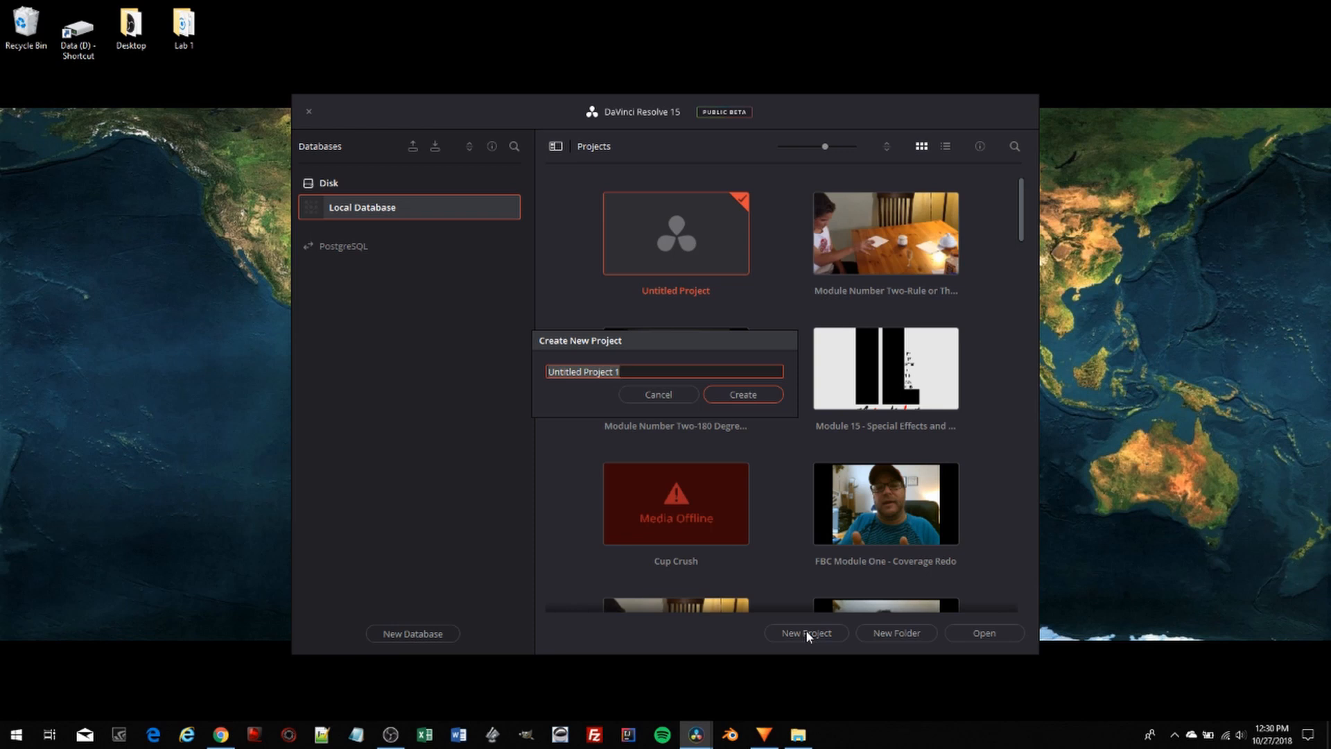
type("Wrong Number Davinii Sty")
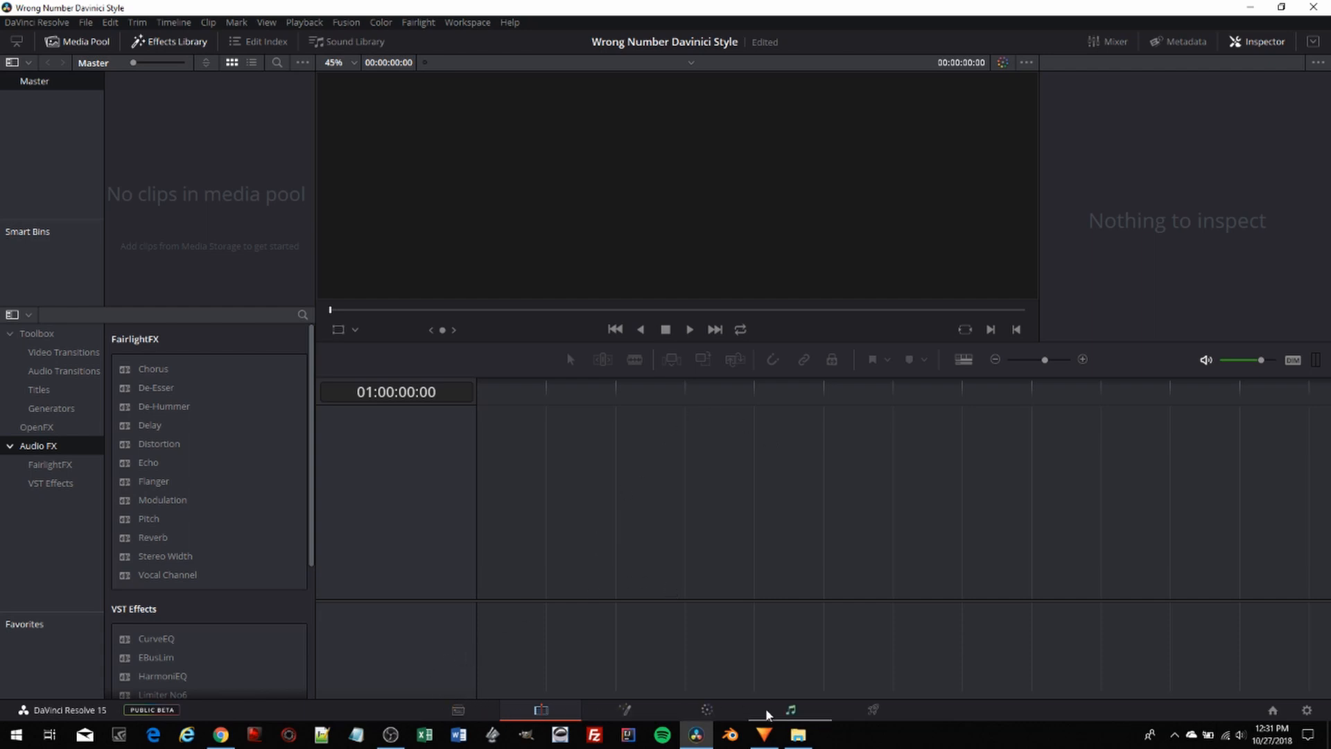
- Look through the Media, Edit, Color, Fairlight and Deliver workspaces, ending in the Edit workspace
left_click(458, 711)
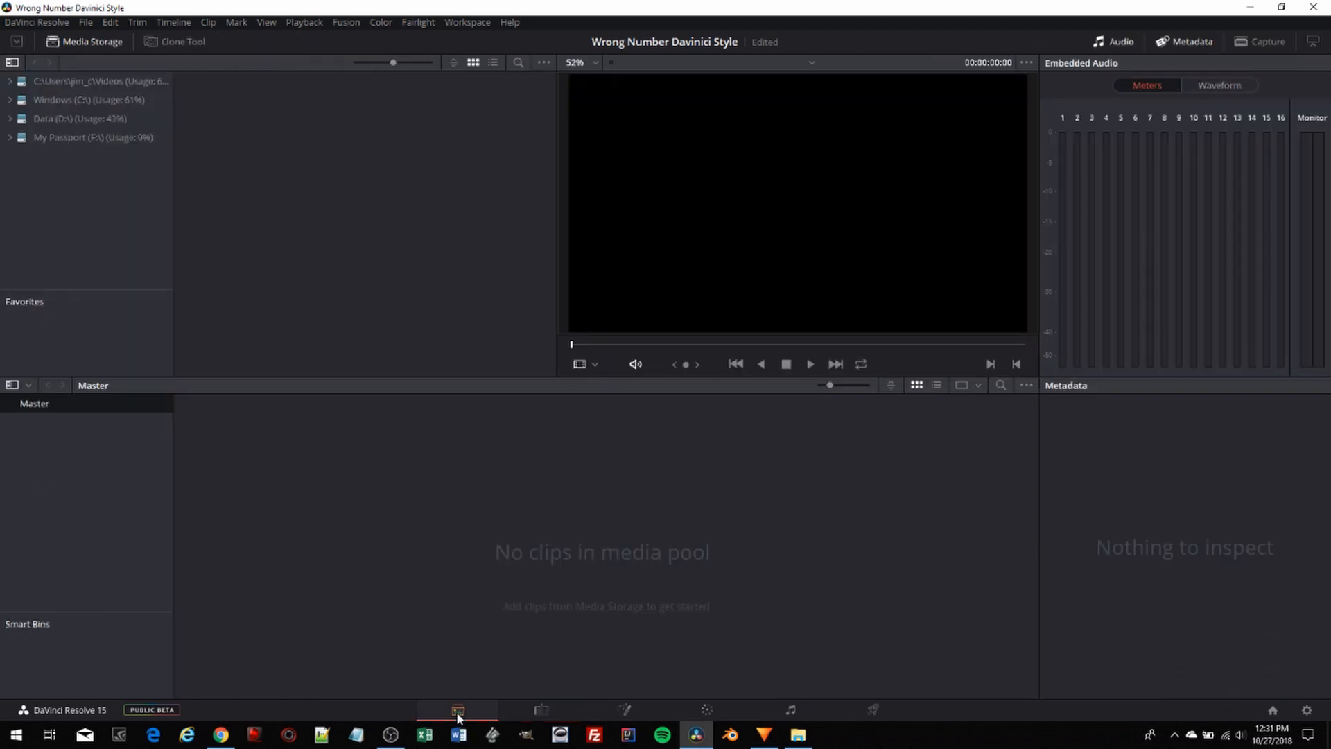
left_click(541, 710)
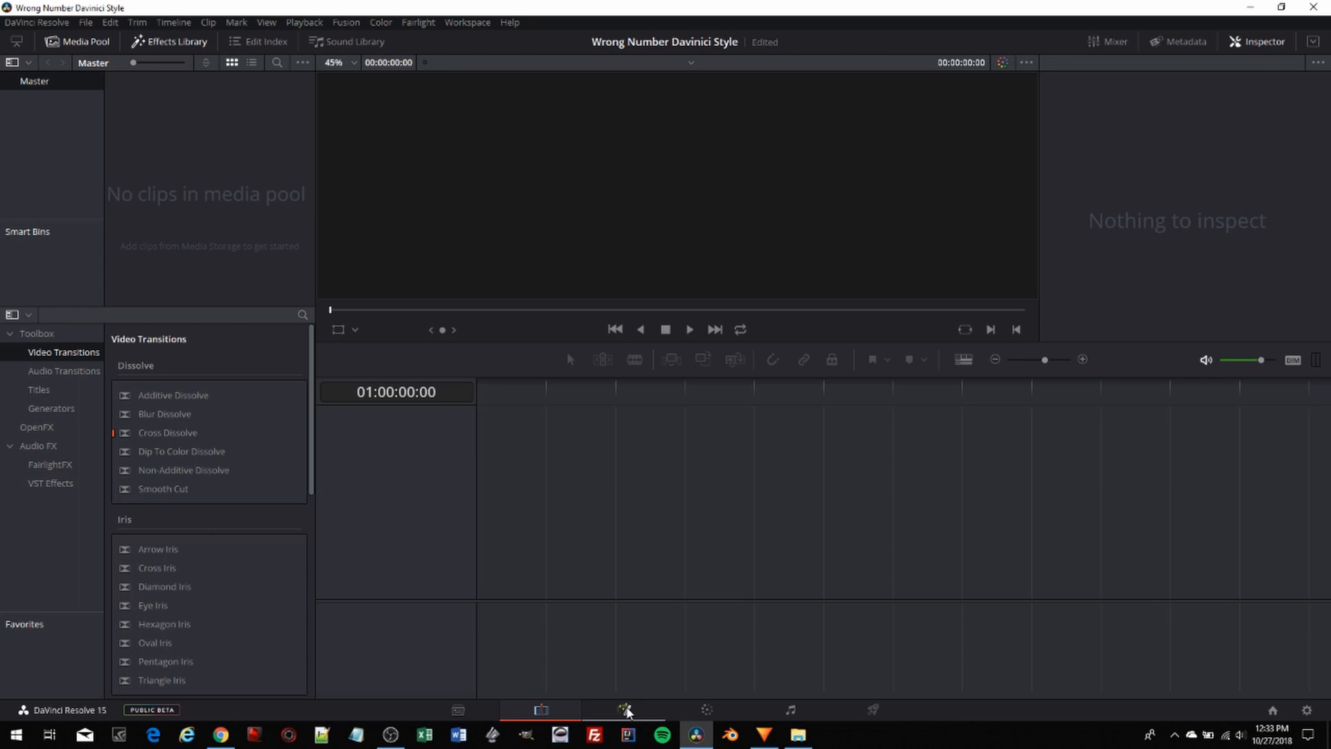
left_click(708, 712)
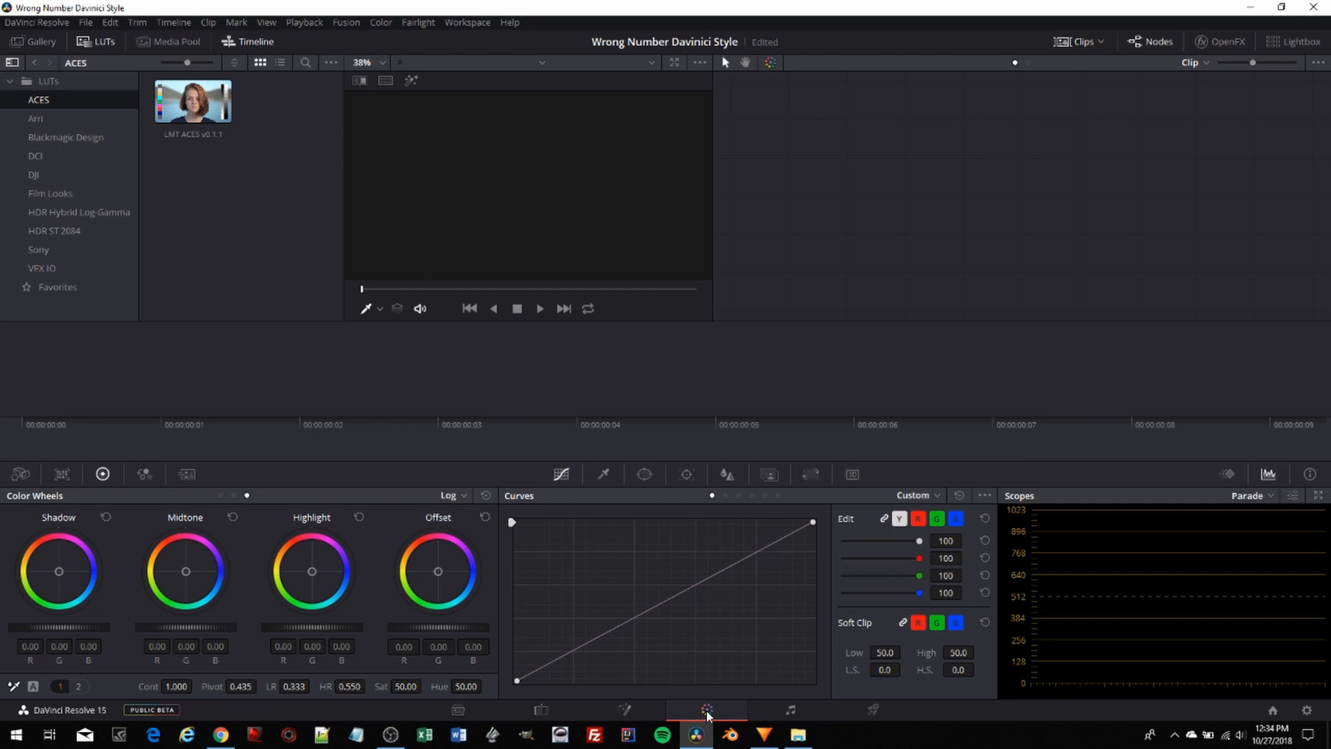
left_click(794, 711)
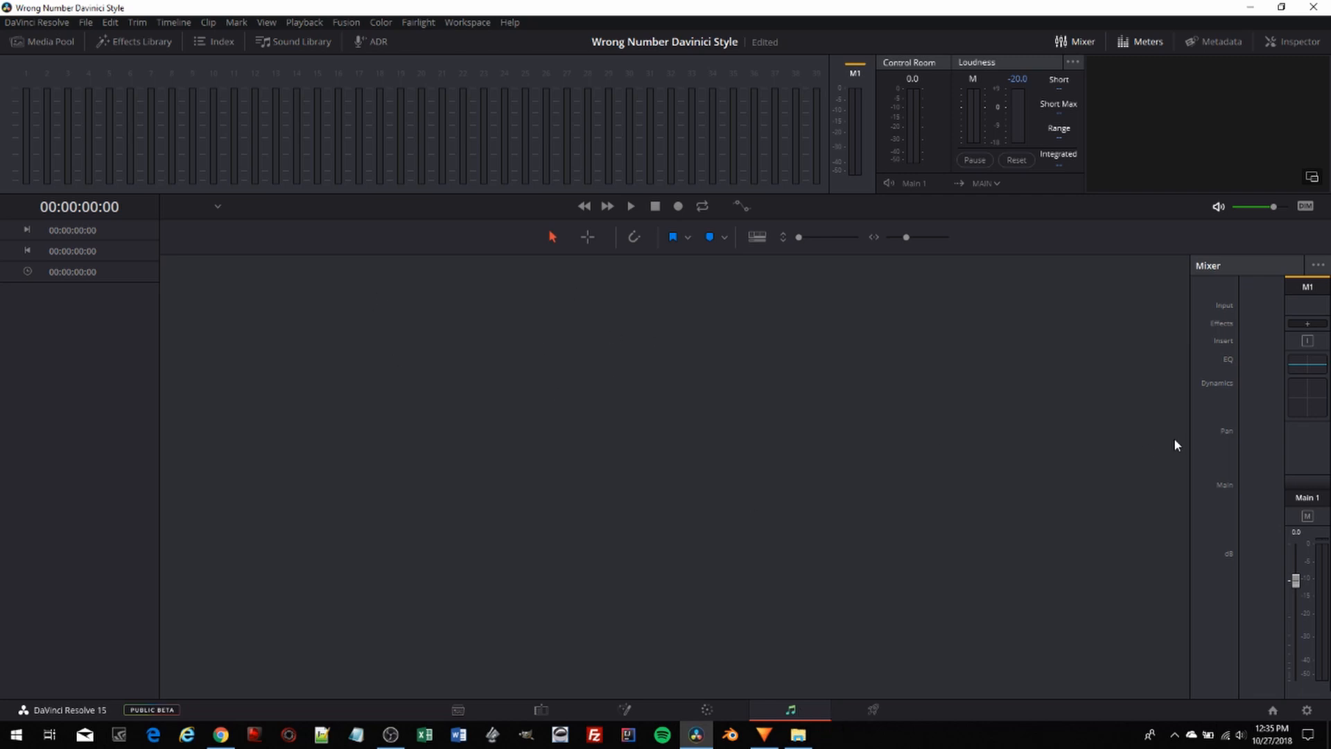
left_click_drag(1188, 438, 1124, 438)
left_click(874, 710)
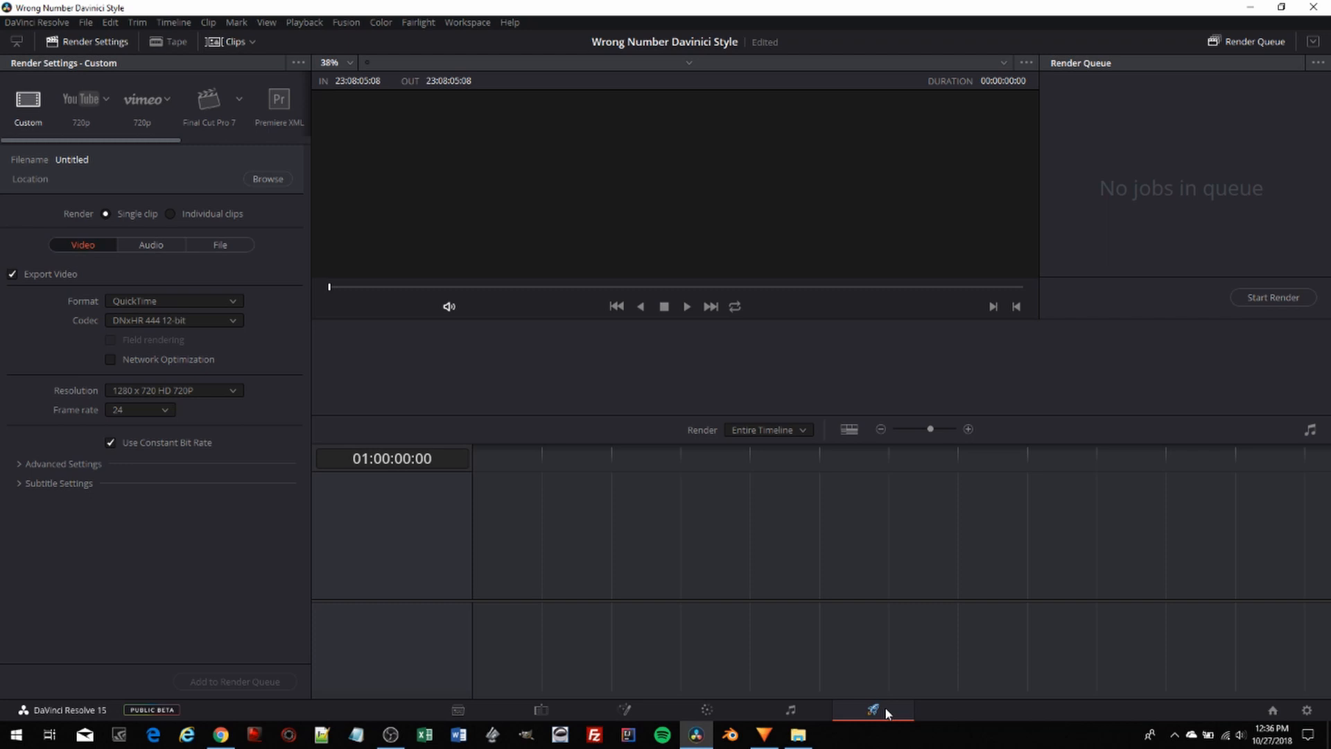
left_click(540, 710)
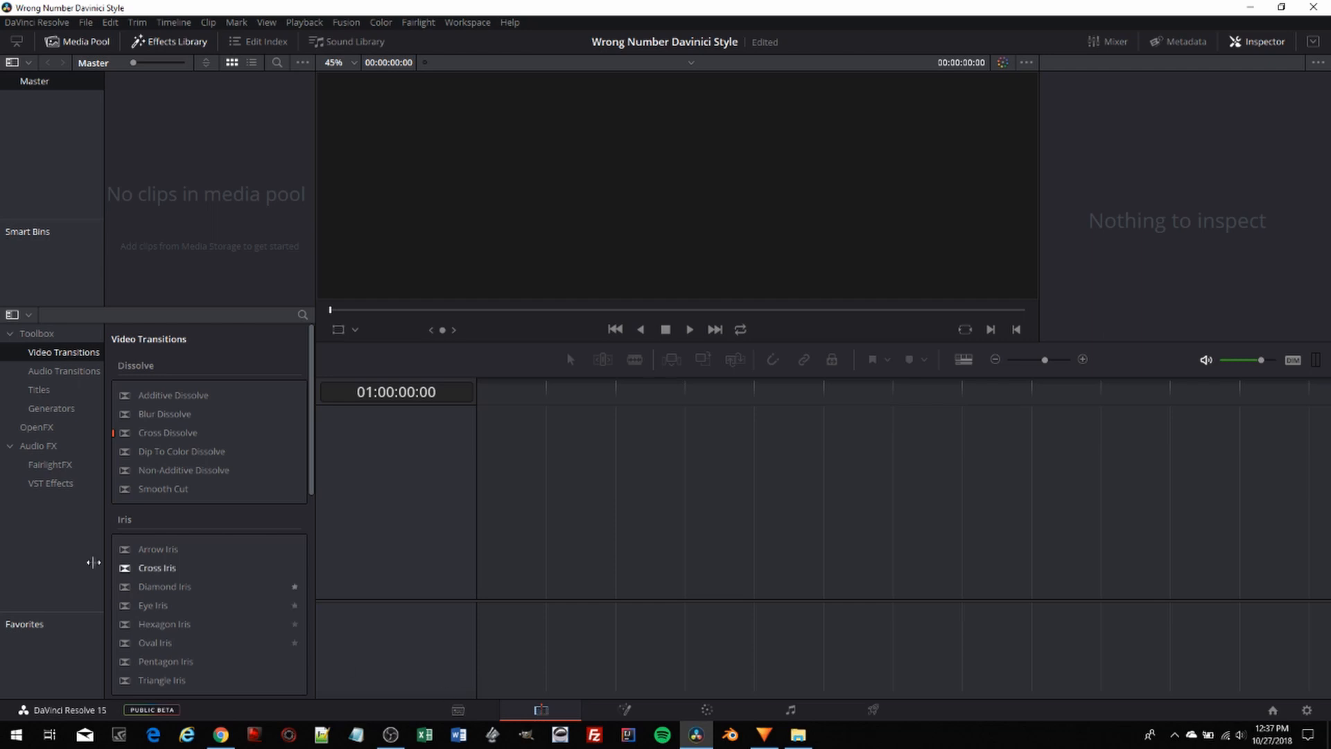
- Import MVI_5867, MVI_5872 and MVI_5876 from the Lab 1 folder, changing the project frame rate to match the clips
left_click(90, 25)
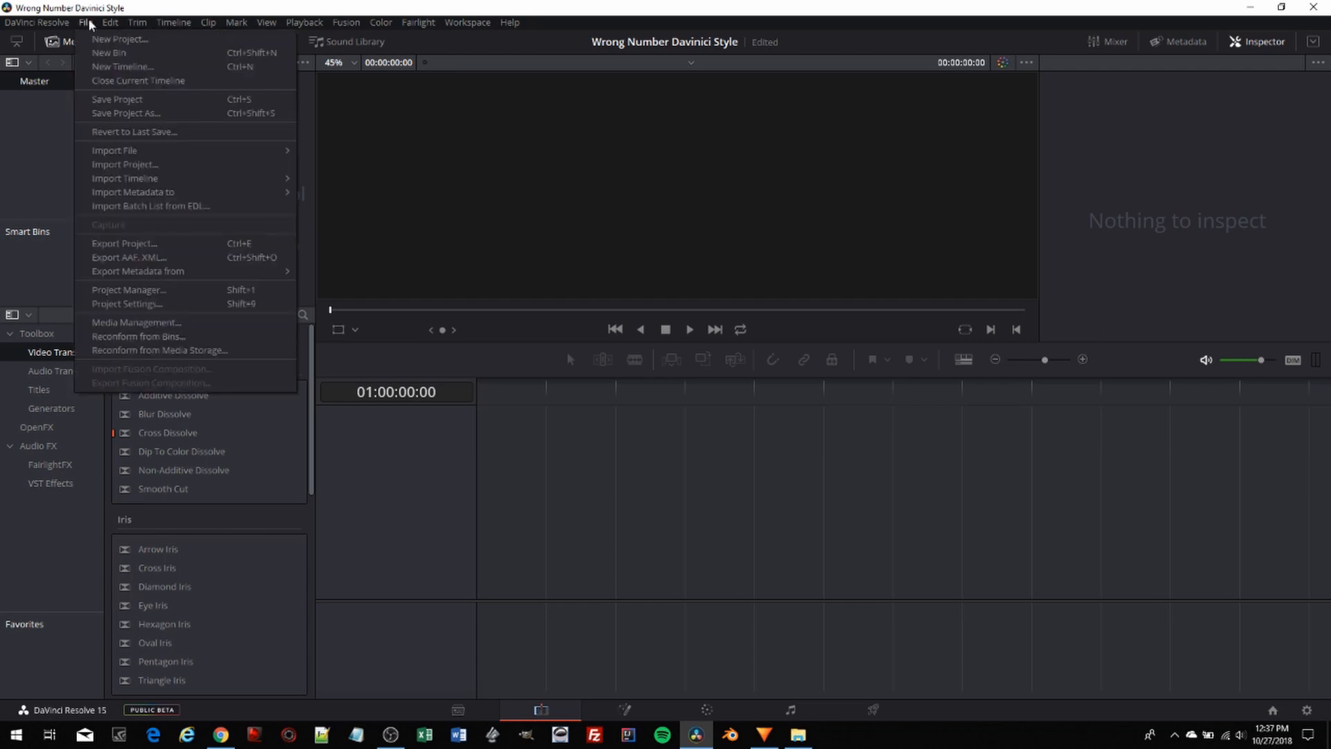
mouse_move(120, 154)
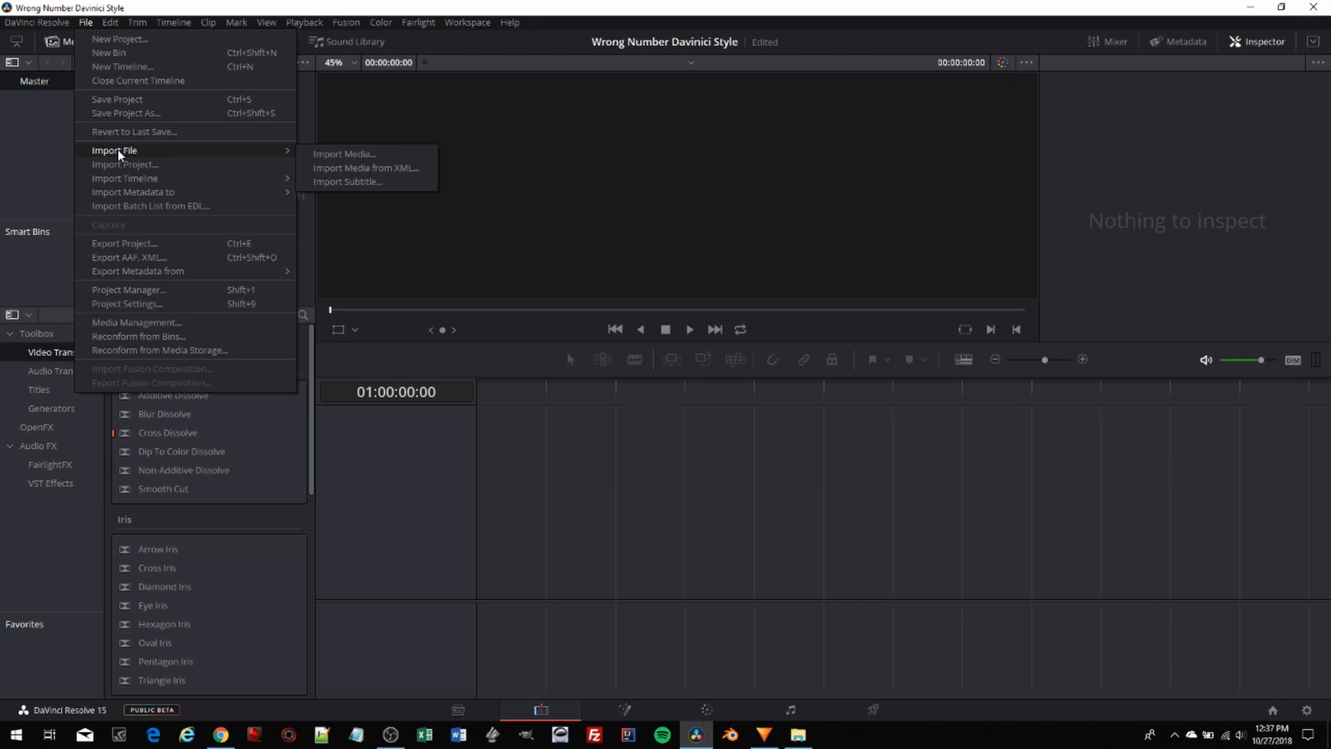
left_click(319, 156)
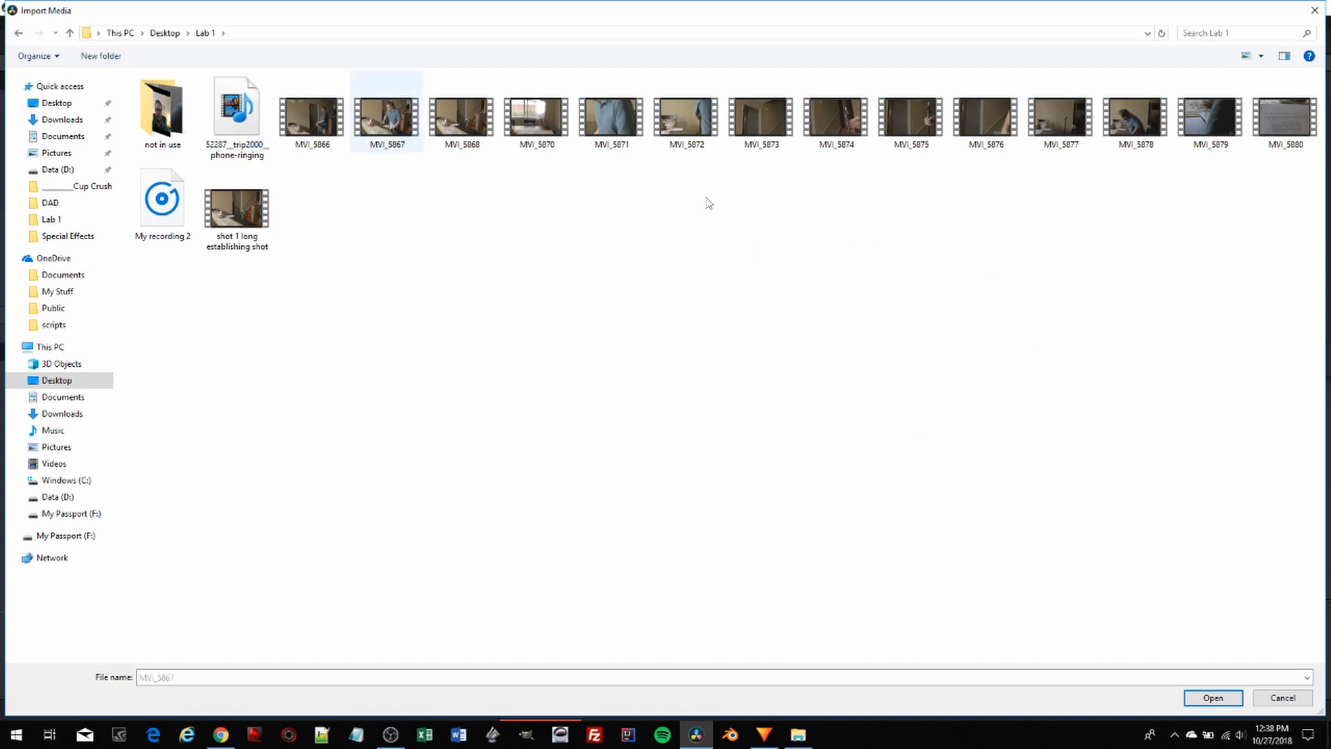
left_click(390, 124)
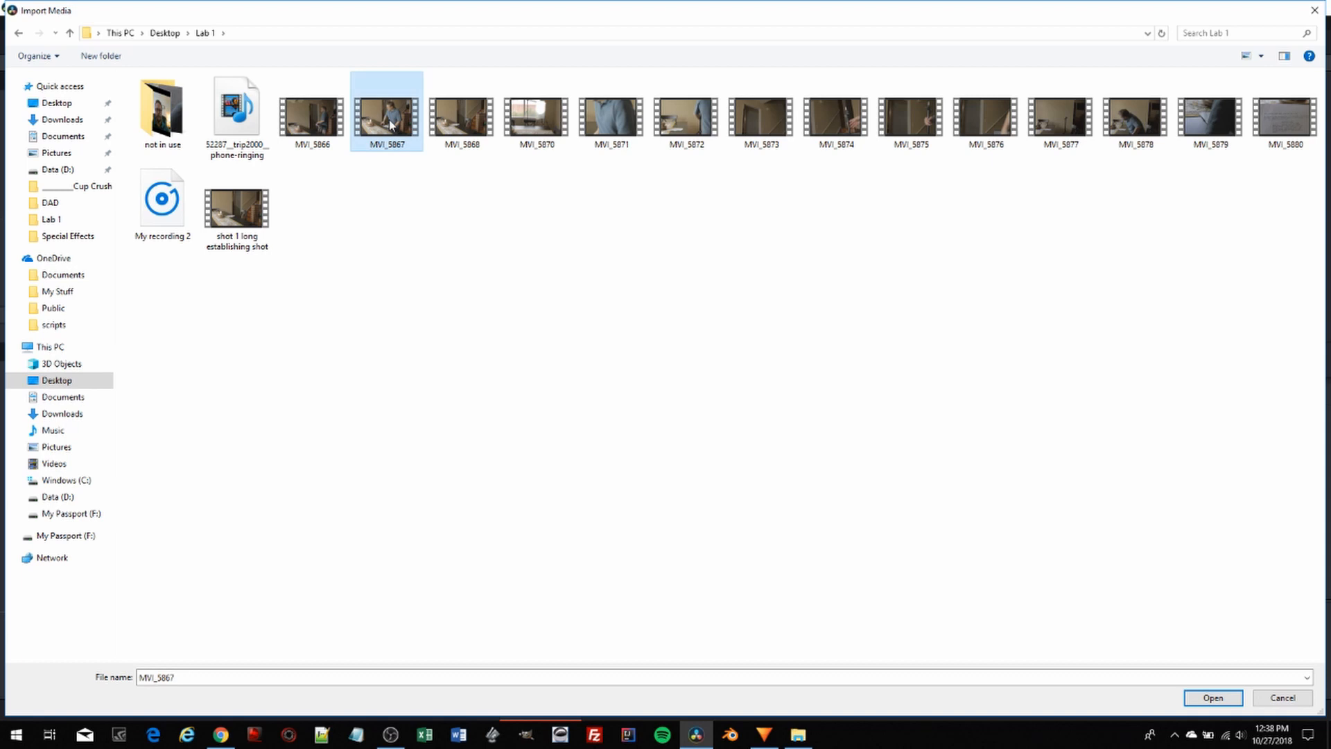
left_click(676, 123, "ctrl")
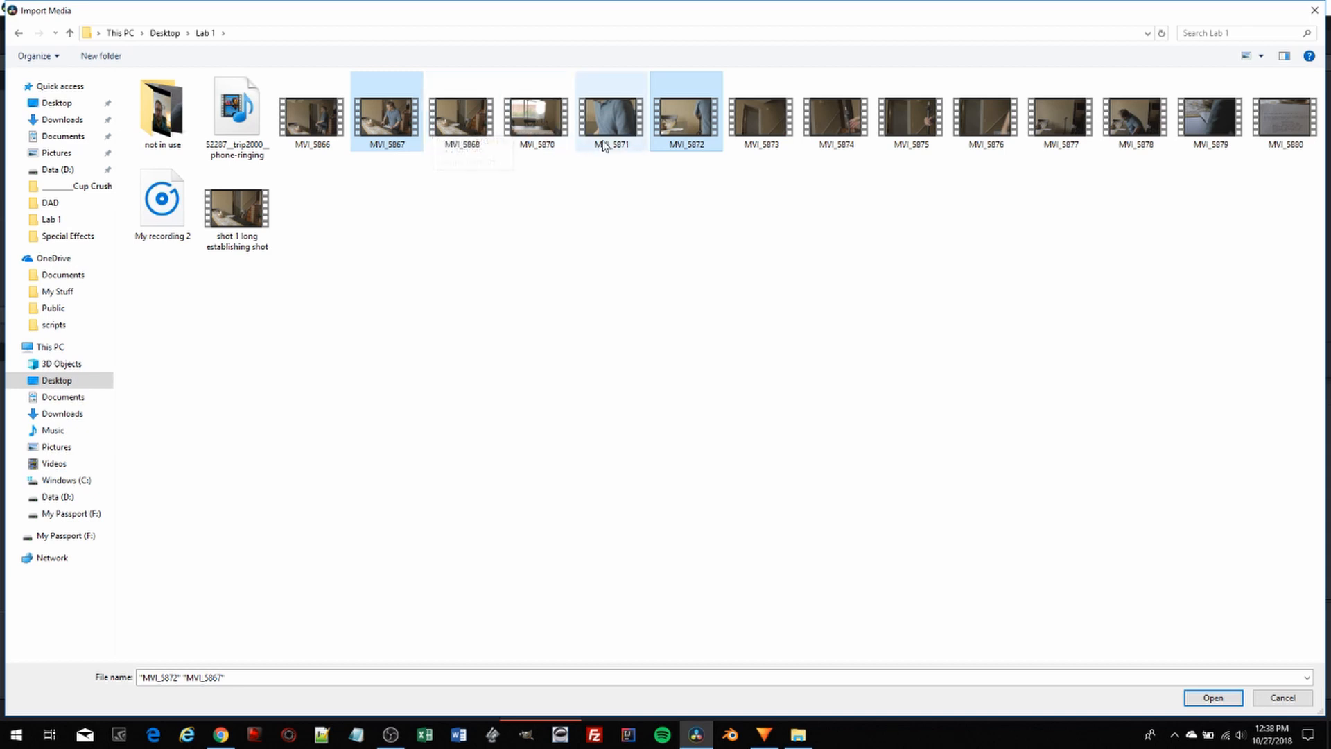
left_click(1214, 698)
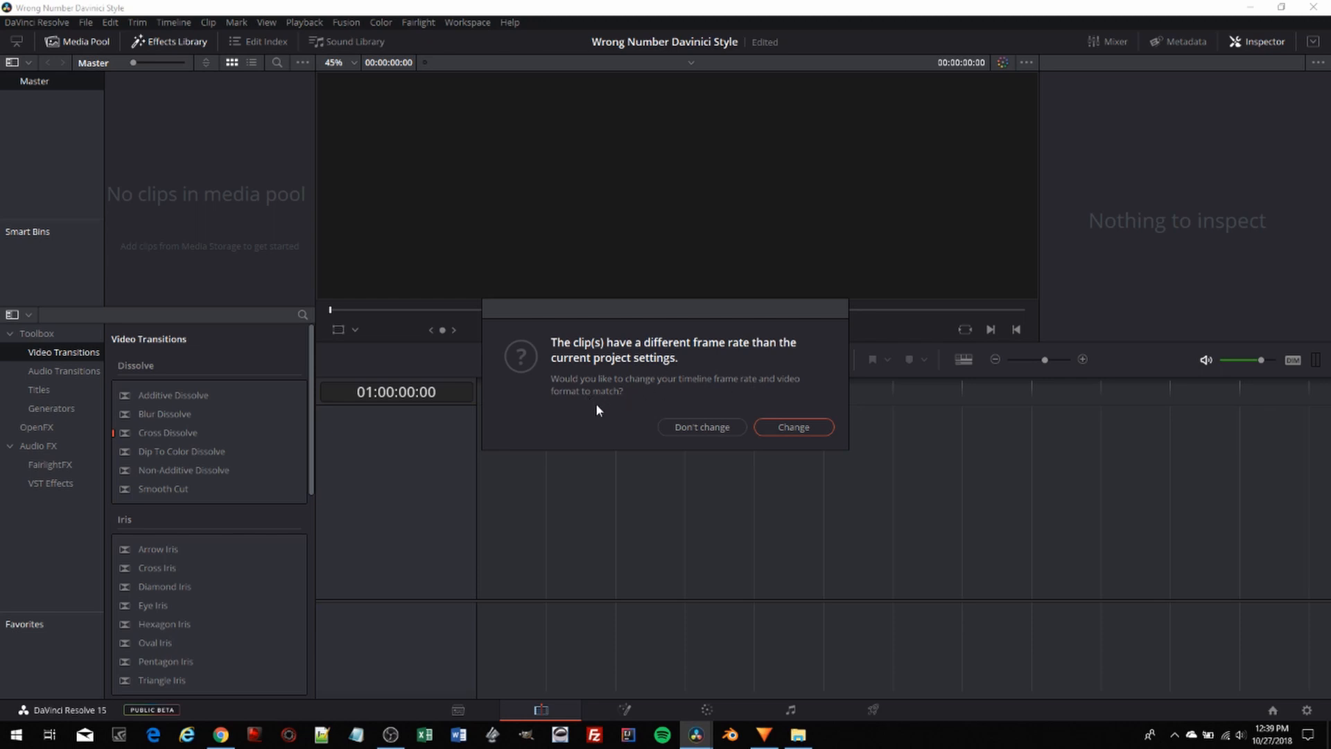
left_click(785, 427)
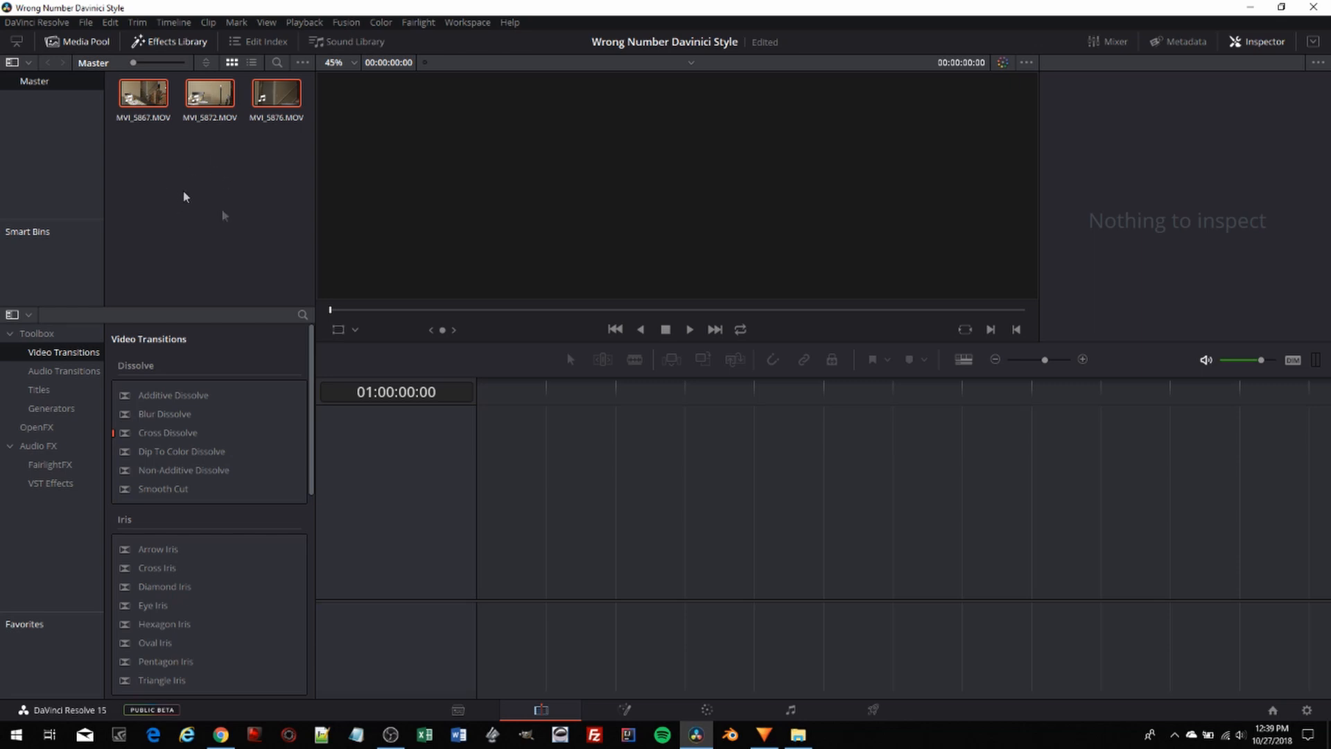
- Switch to File Explorer, open the Lab 1 folder on the Desktop, and add MVI_5879 and MVI_5880 to the media pool
left_click(798, 735)
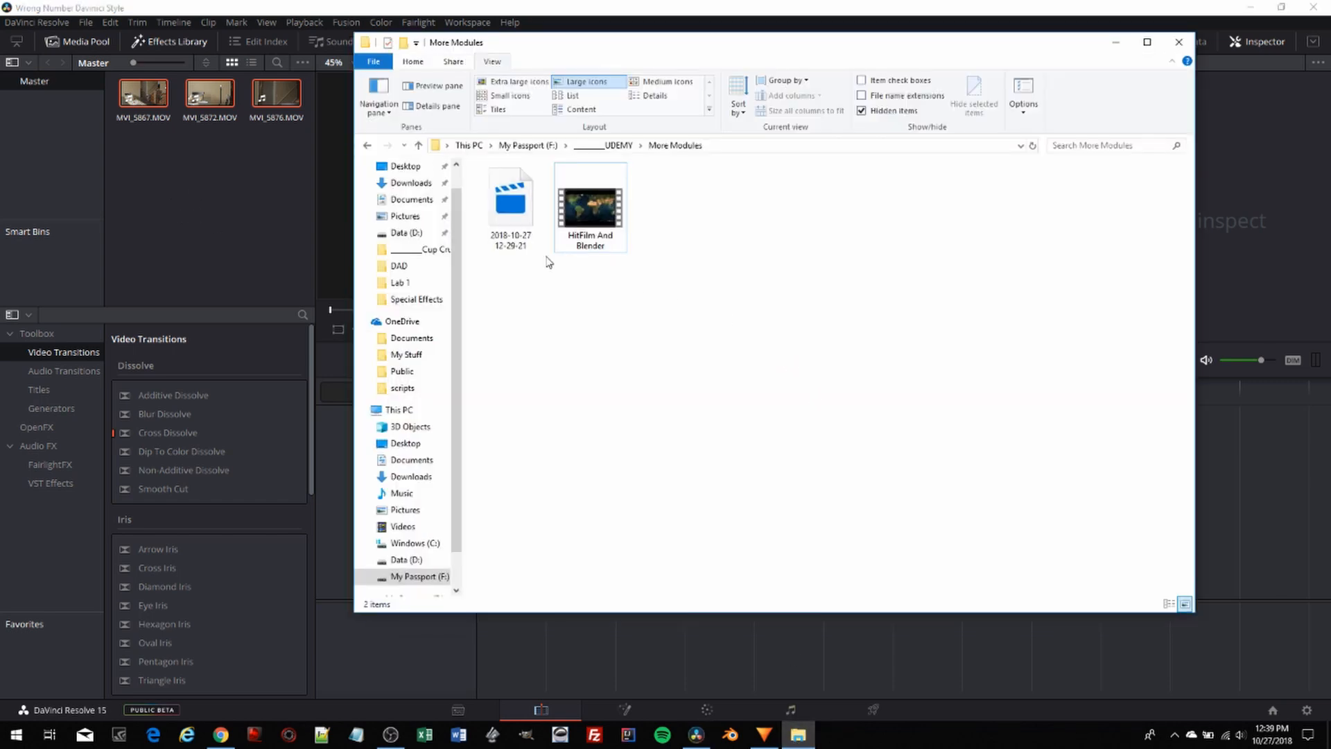
left_click(408, 168)
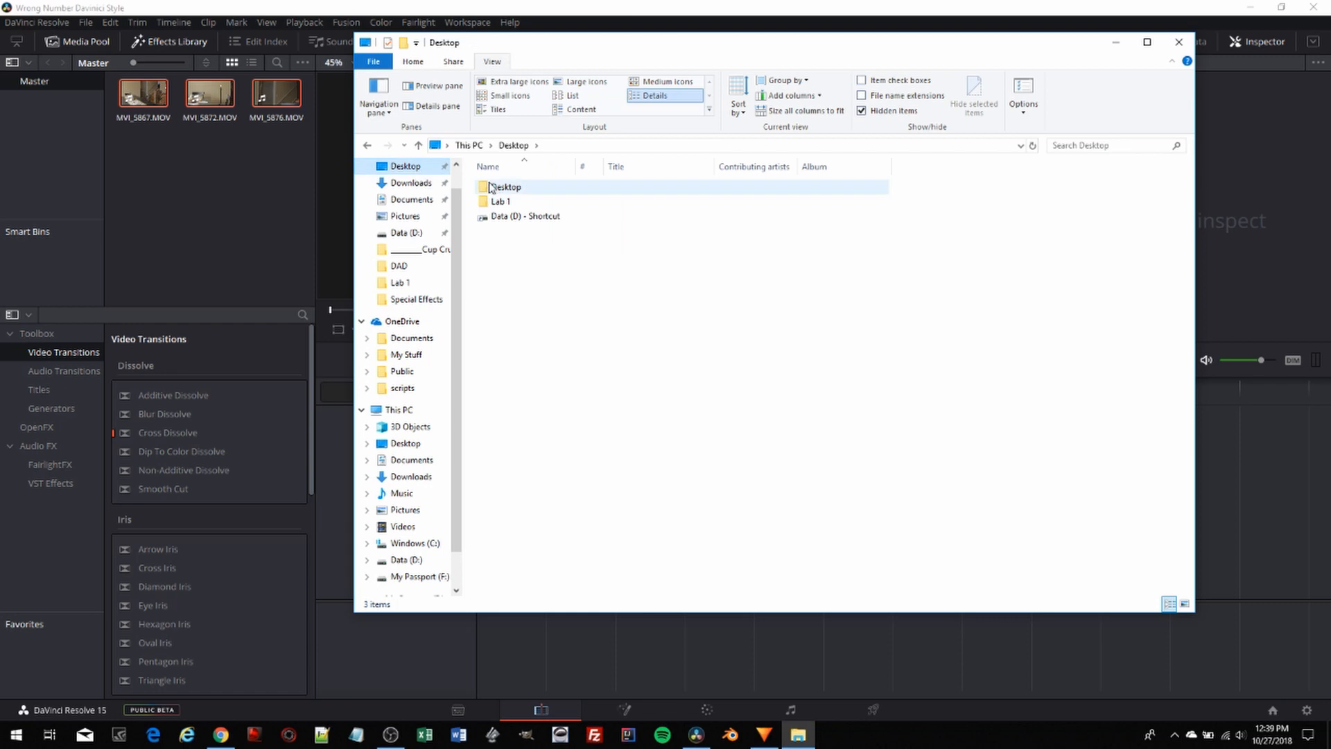
double_click(504, 202)
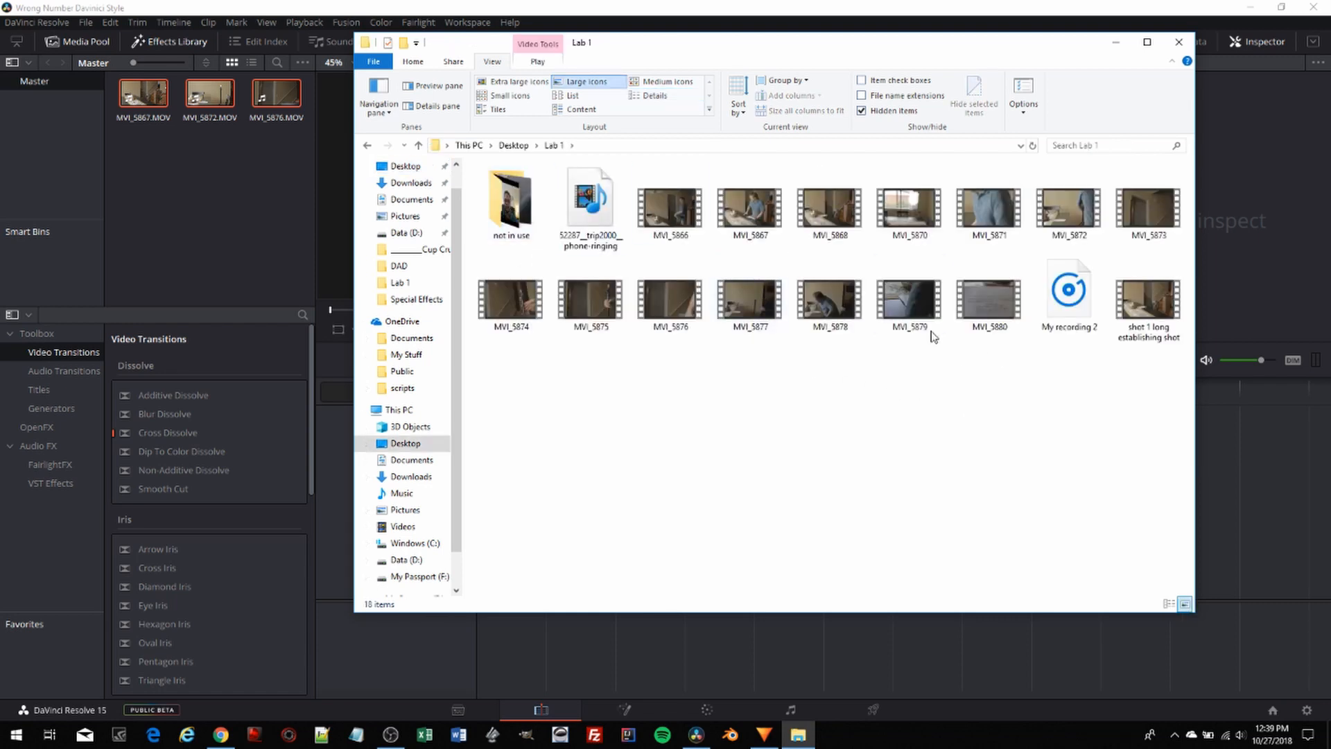
left_click(912, 305)
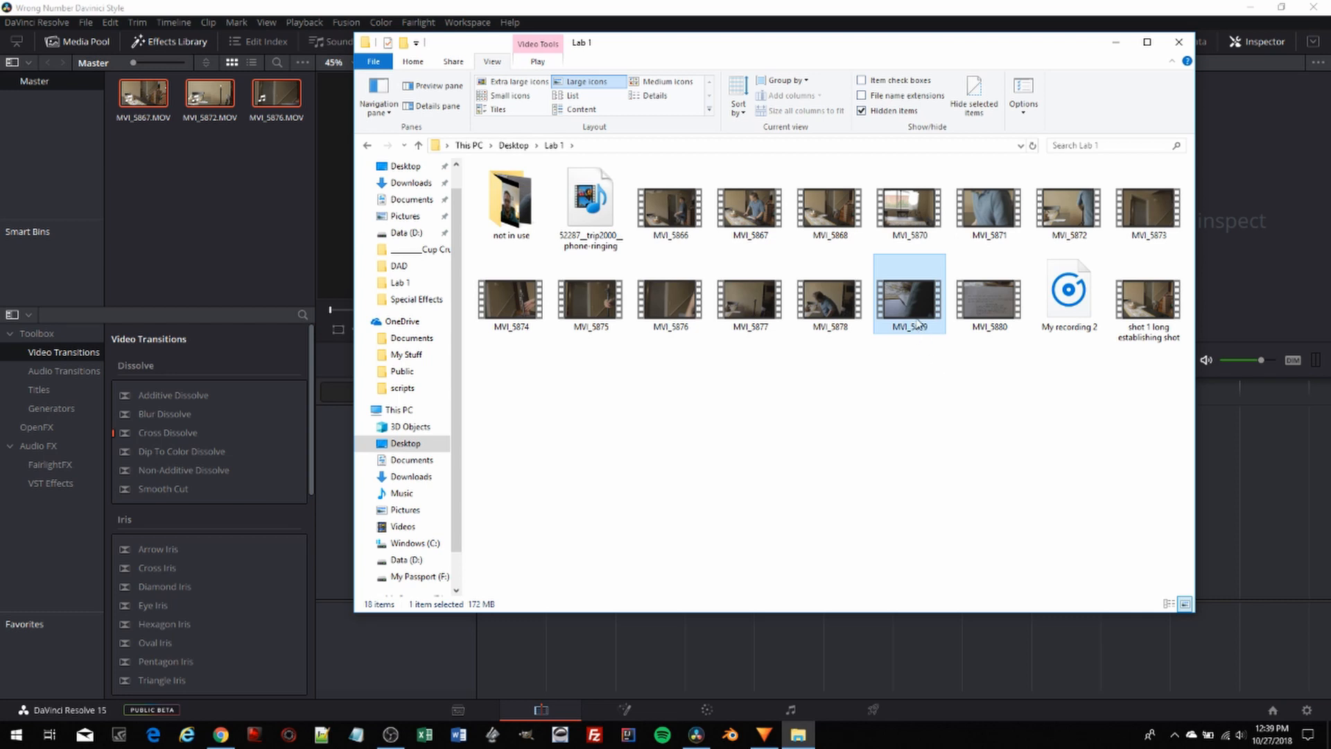
left_click_drag(915, 305, 213, 222)
left_click_drag(998, 302, 230, 204)
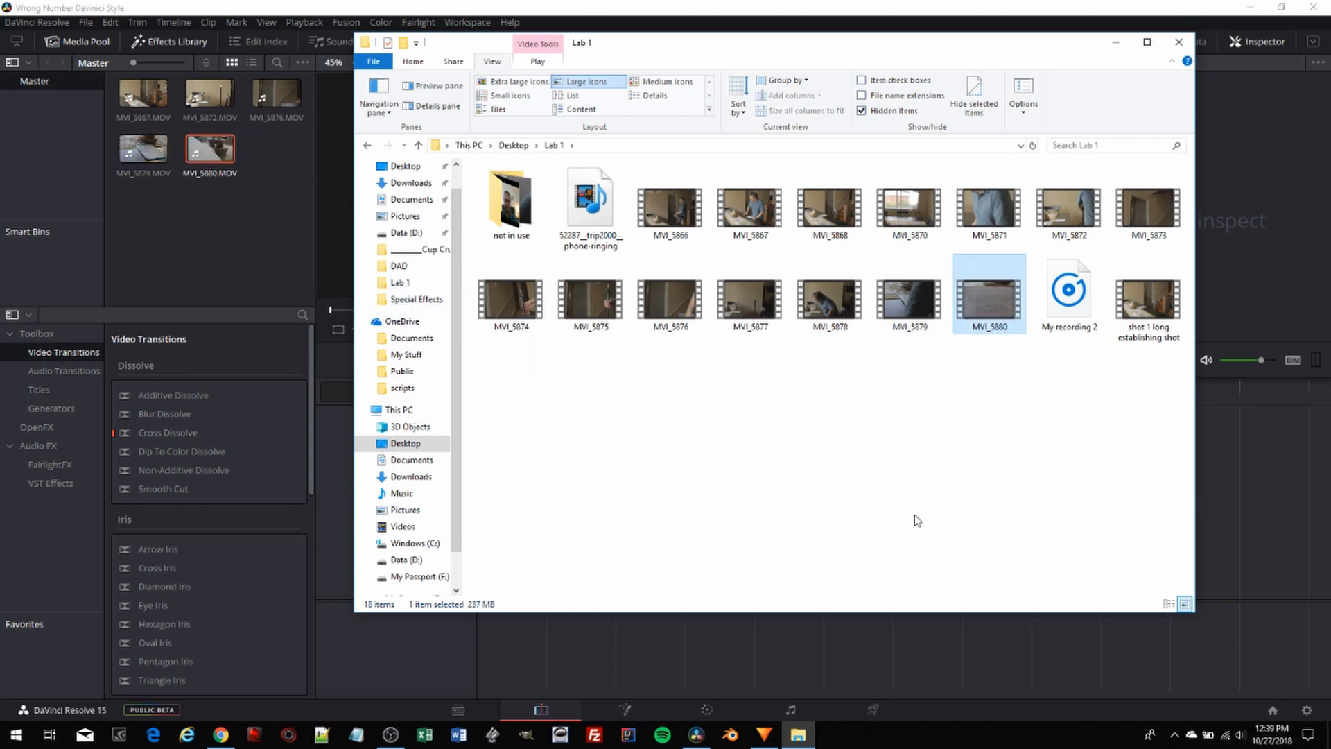
- Add "shot 1 long establishing shot", "My recording 2" and the 52287__trip2000__phone-ringing sound to the media pool, then minimize File Explorer
left_click_drag(547, 348, 291, 222)
left_click_drag(1068, 298, 195, 266)
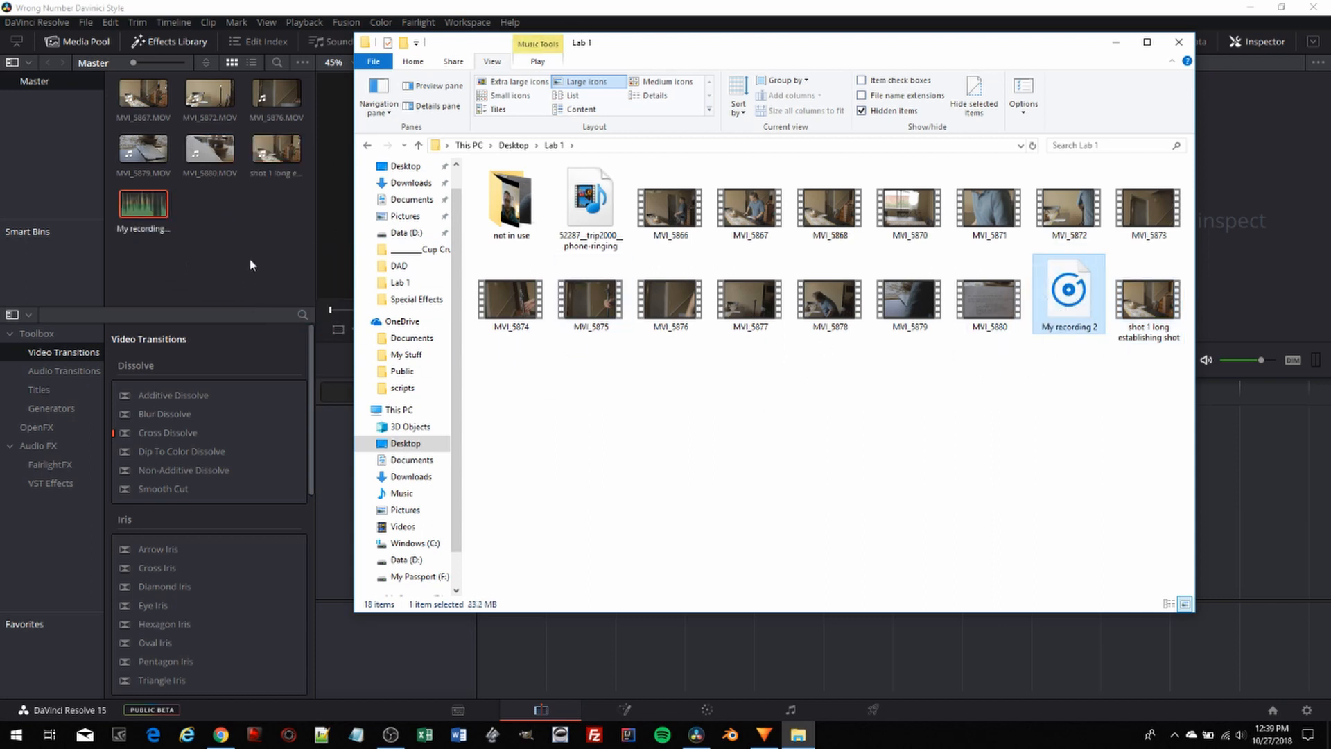
left_click_drag(579, 208, 227, 244)
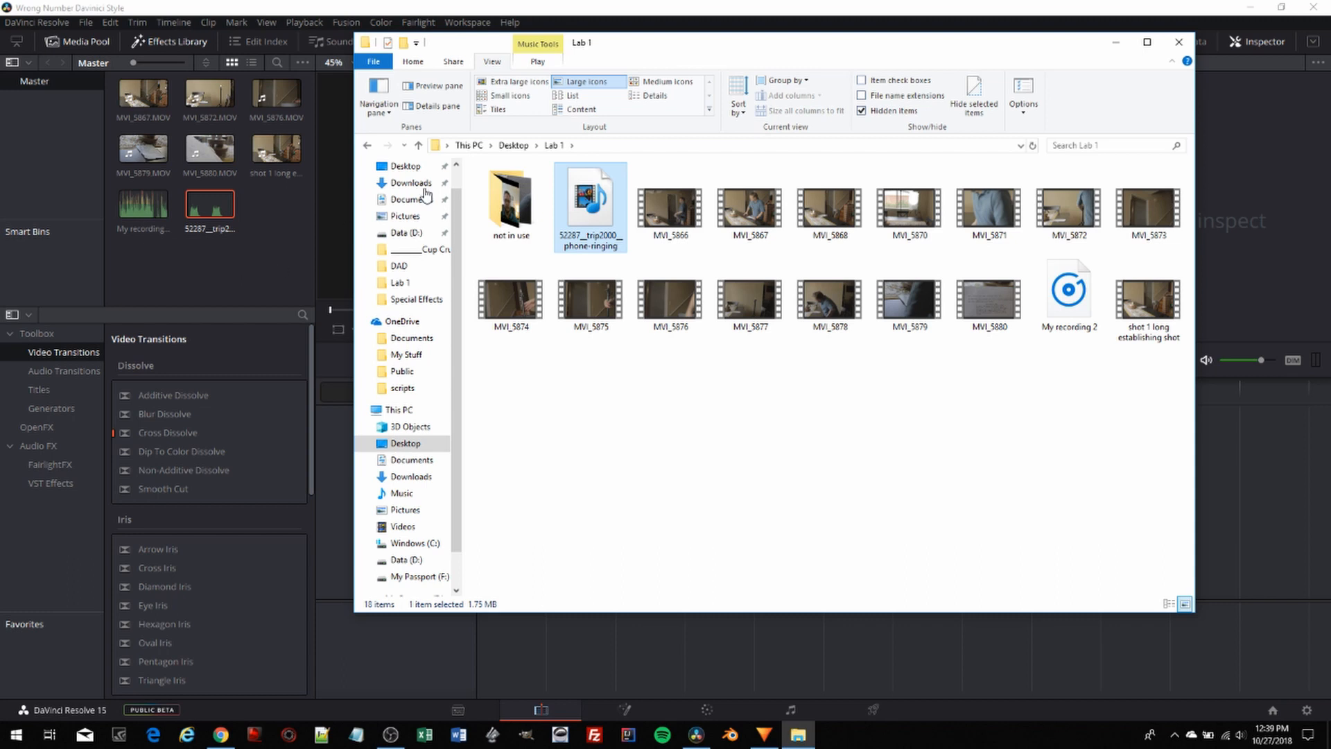
left_click(1116, 43)
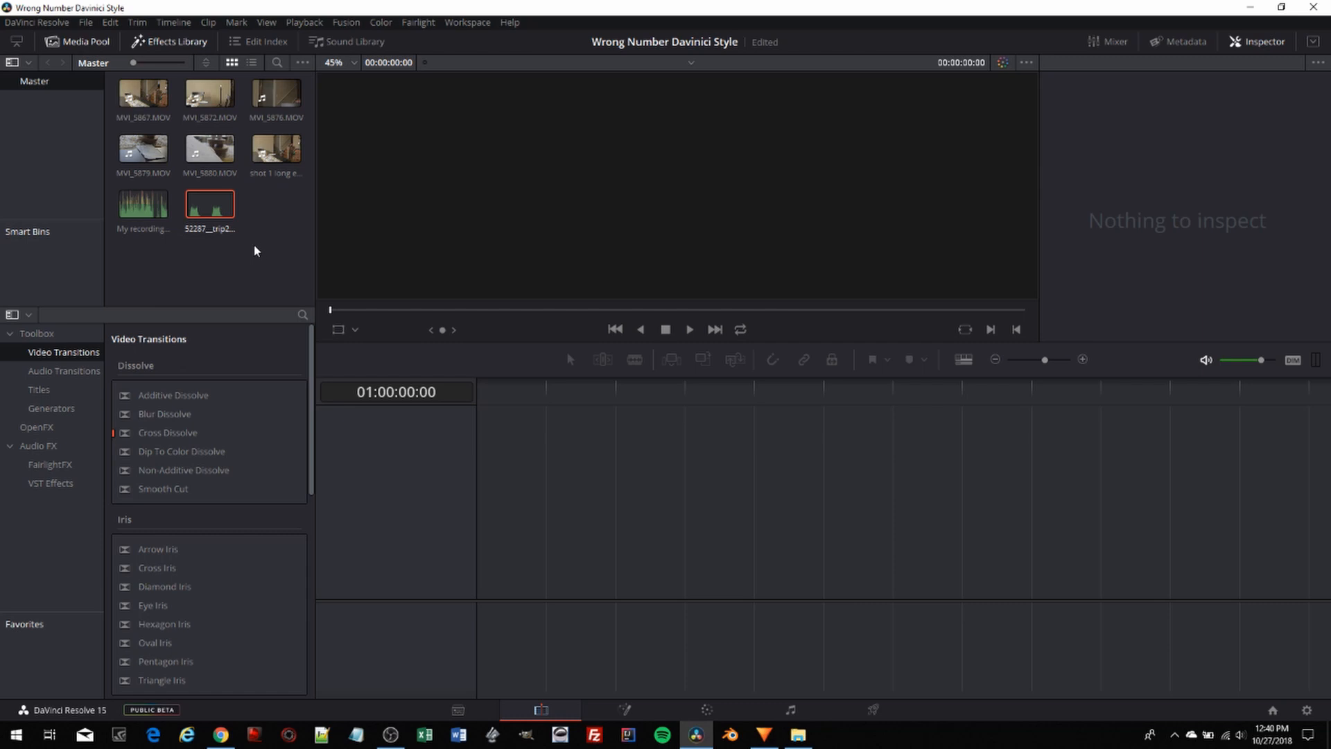
- Load MVI_5867 into the source viewer, check the existing edit in HitFilm Express, and return to DaVinci Resolve
left_click(141, 99)
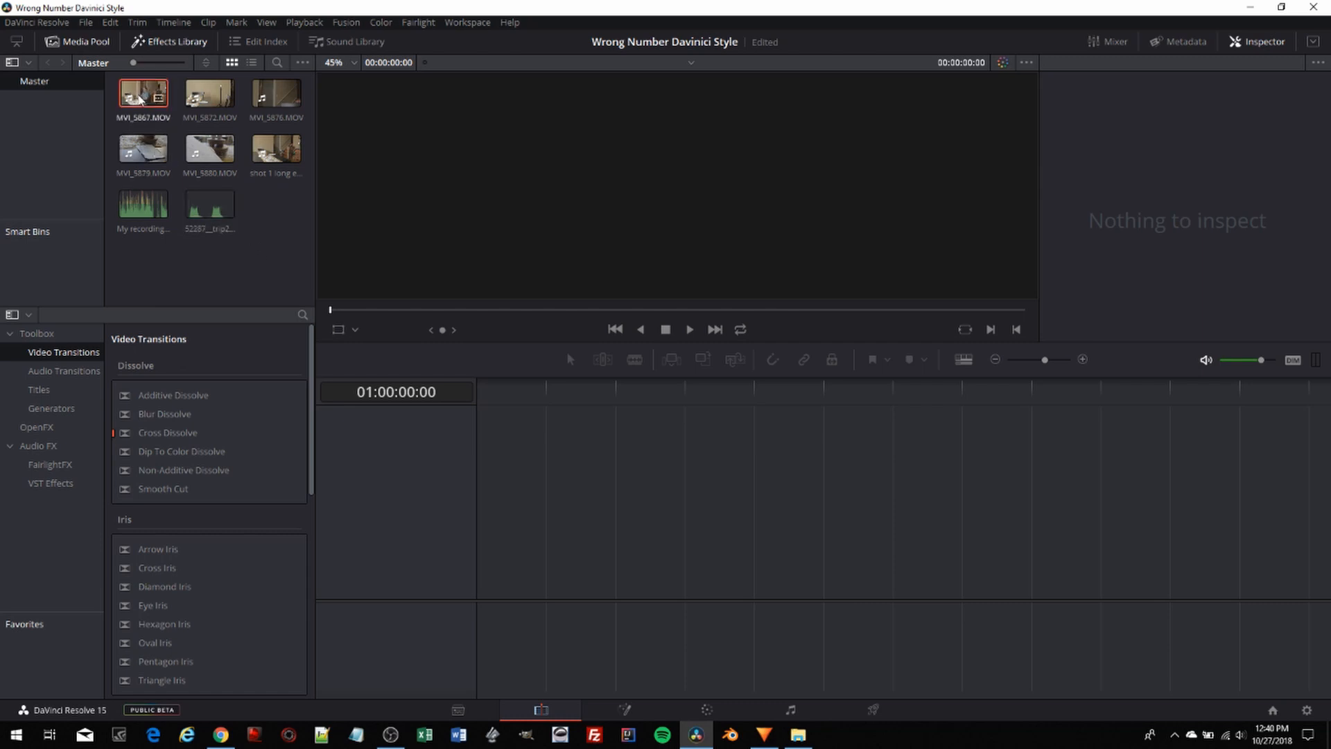
double_click(141, 98)
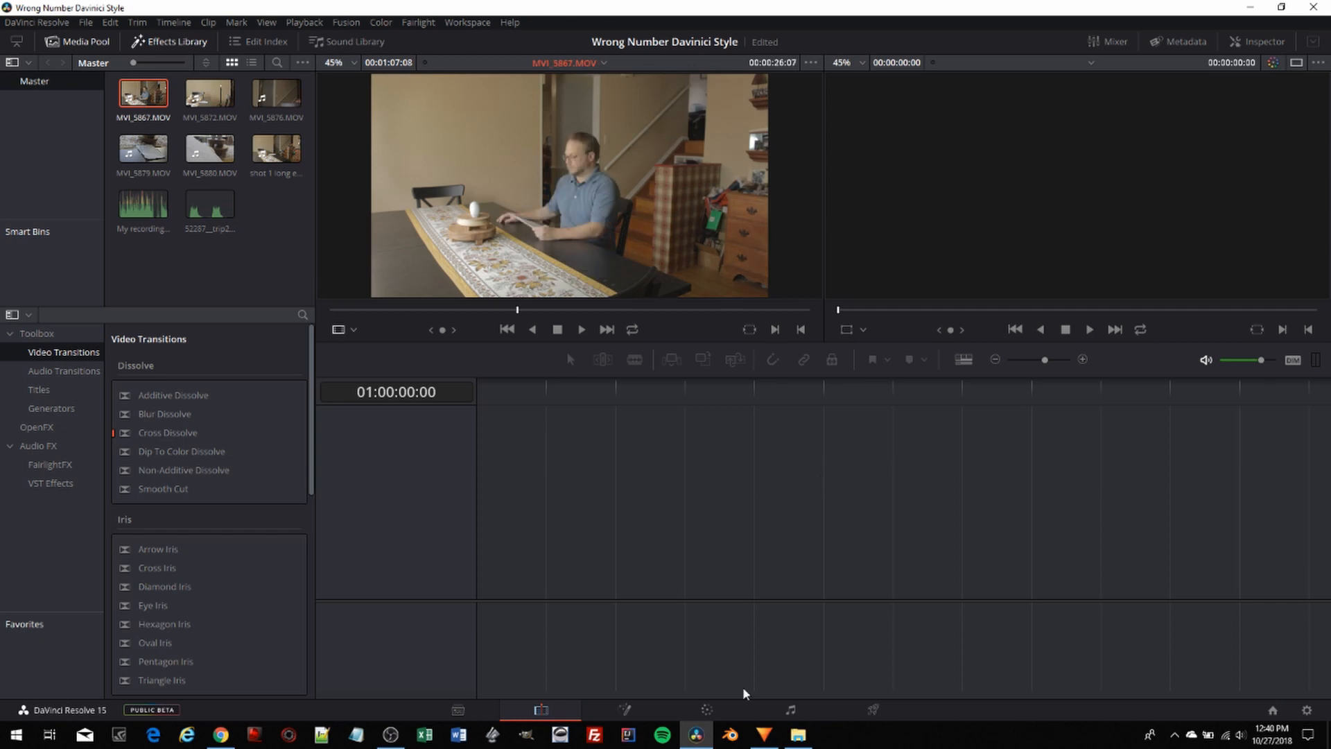
left_click(763, 735)
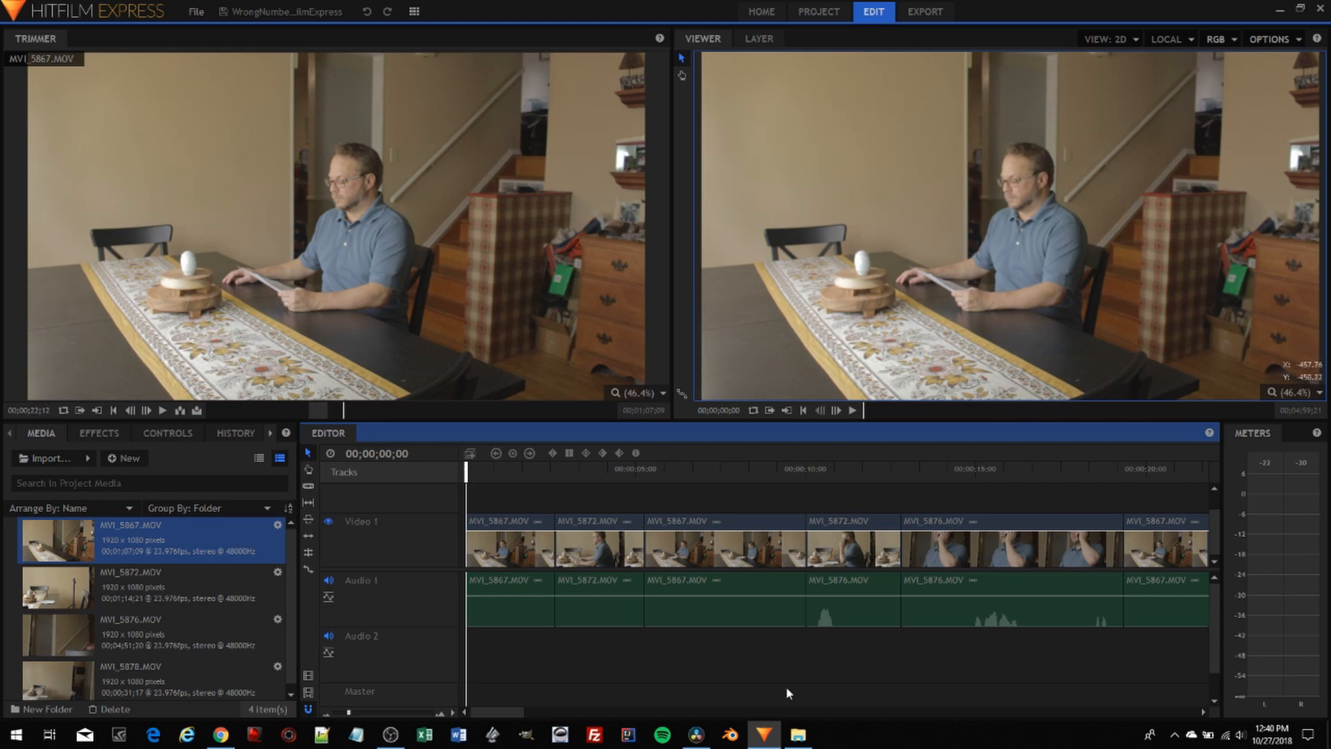
left_click(696, 734)
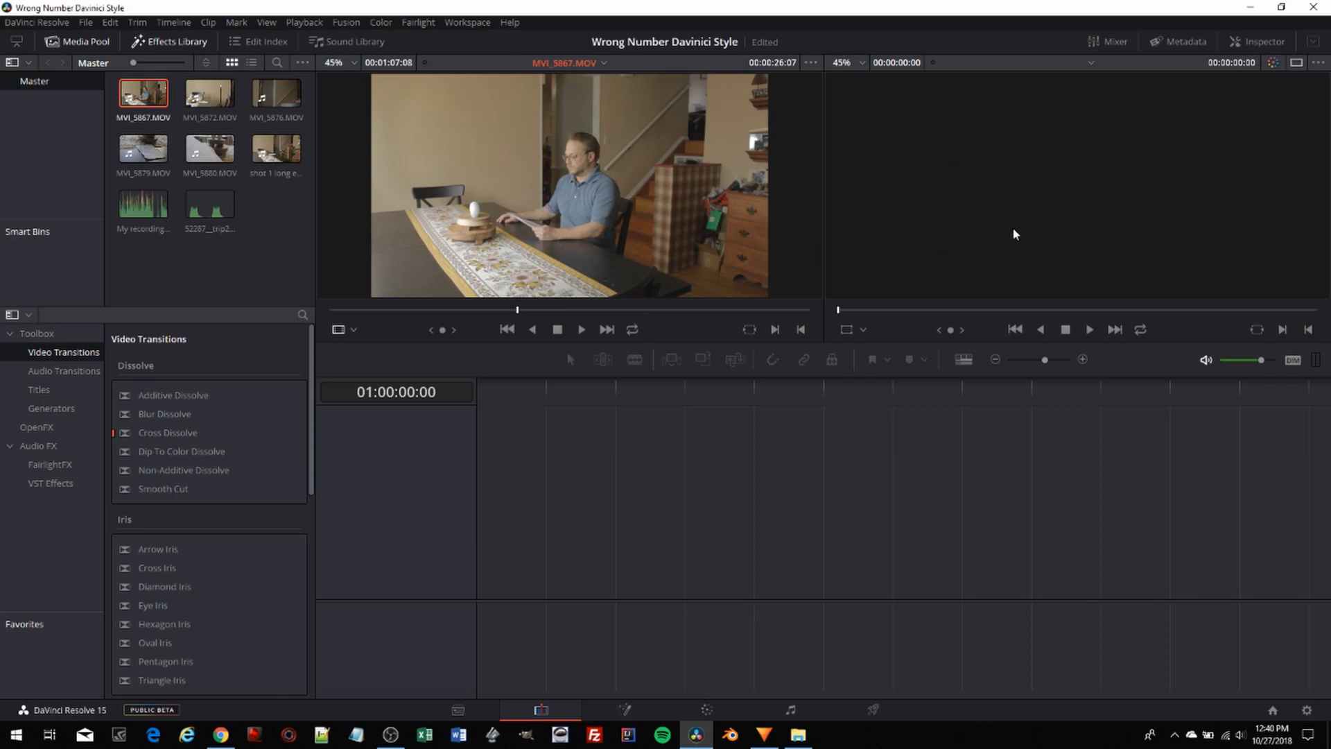
- Mark the in point of MVI_5867 at 00:00:26:04 and the out point at 00:00:37:08
mouse_move(517, 310)
left_mouse_down()
mouse_move(336, 310)
mouse_move(745, 319)
mouse_move(466, 312)
mouse_move(516, 312)
left_mouse_up()
key("i")
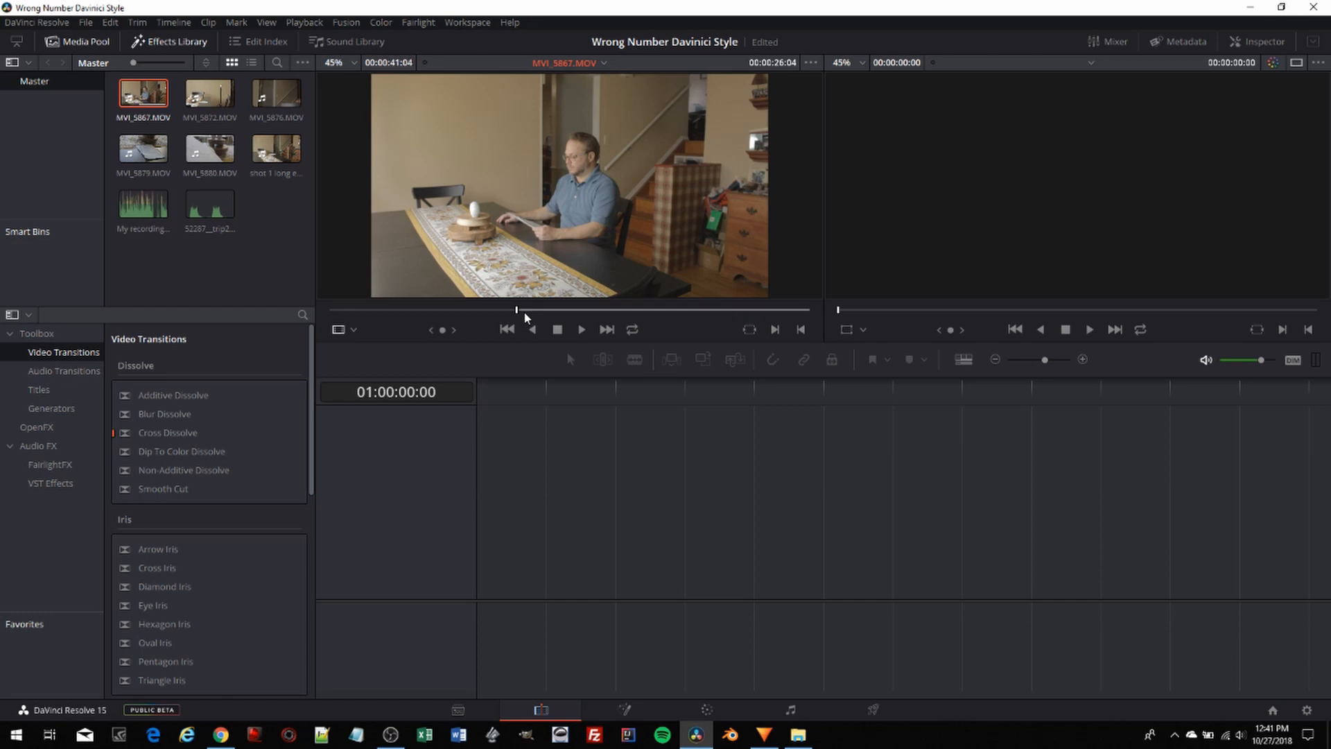
left_click_drag(517, 312, 596, 314)
key("o")
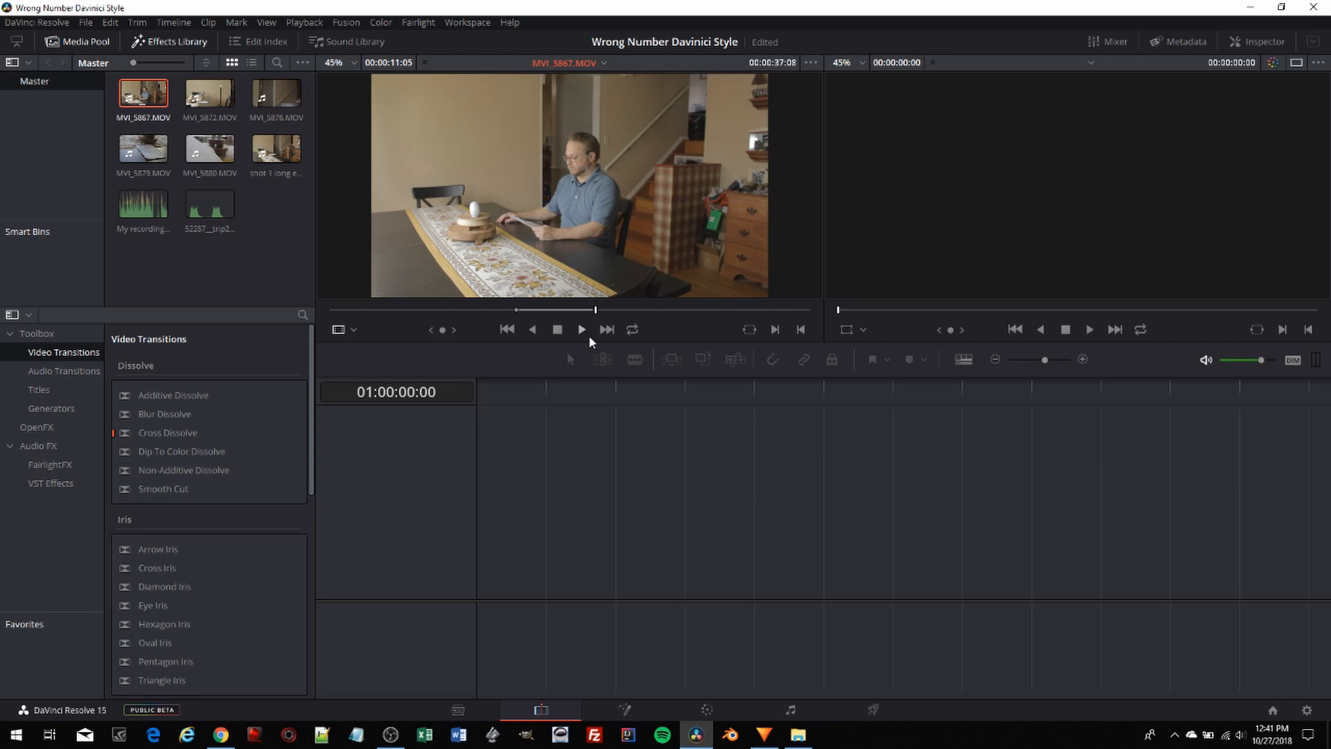
- Place the marked section of MVI_5867, with video and audio, at the start of a new timeline
mouse_move(571, 186)
mouse_move(554, 286)
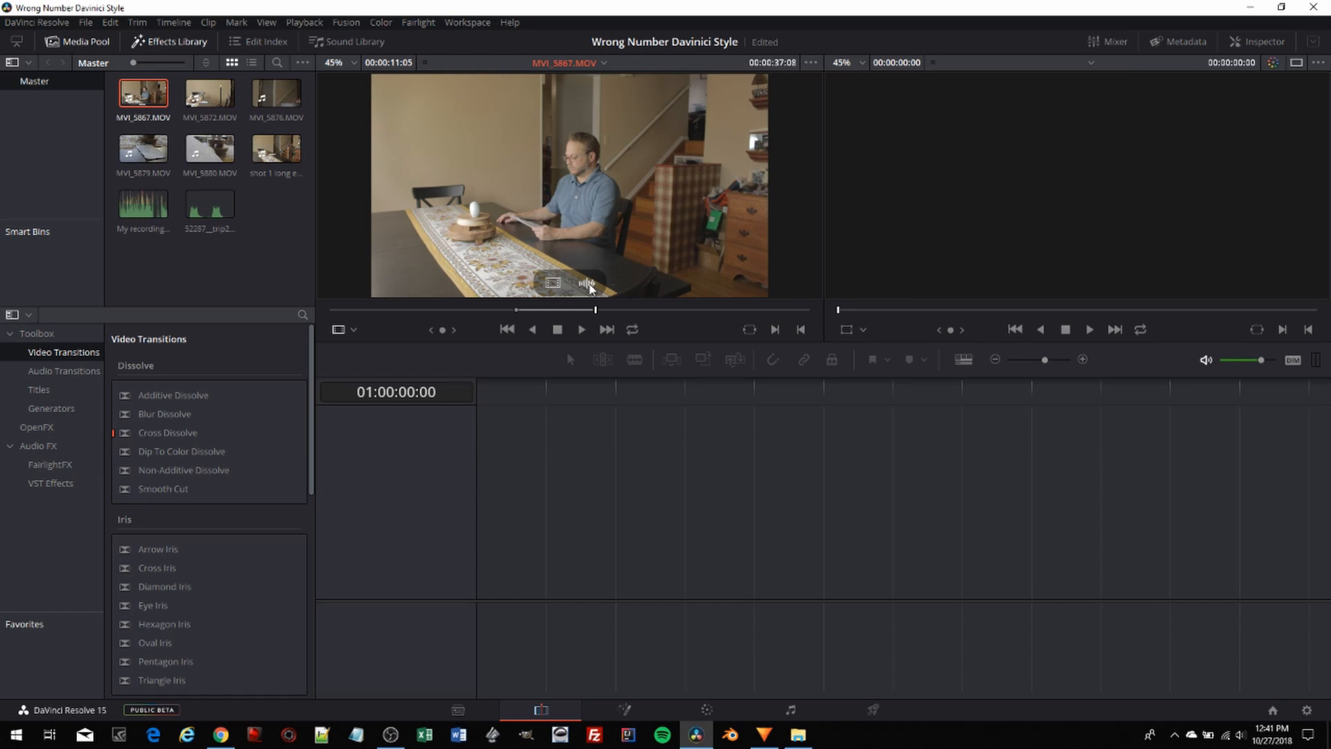
left_click_drag(568, 181, 490, 543)
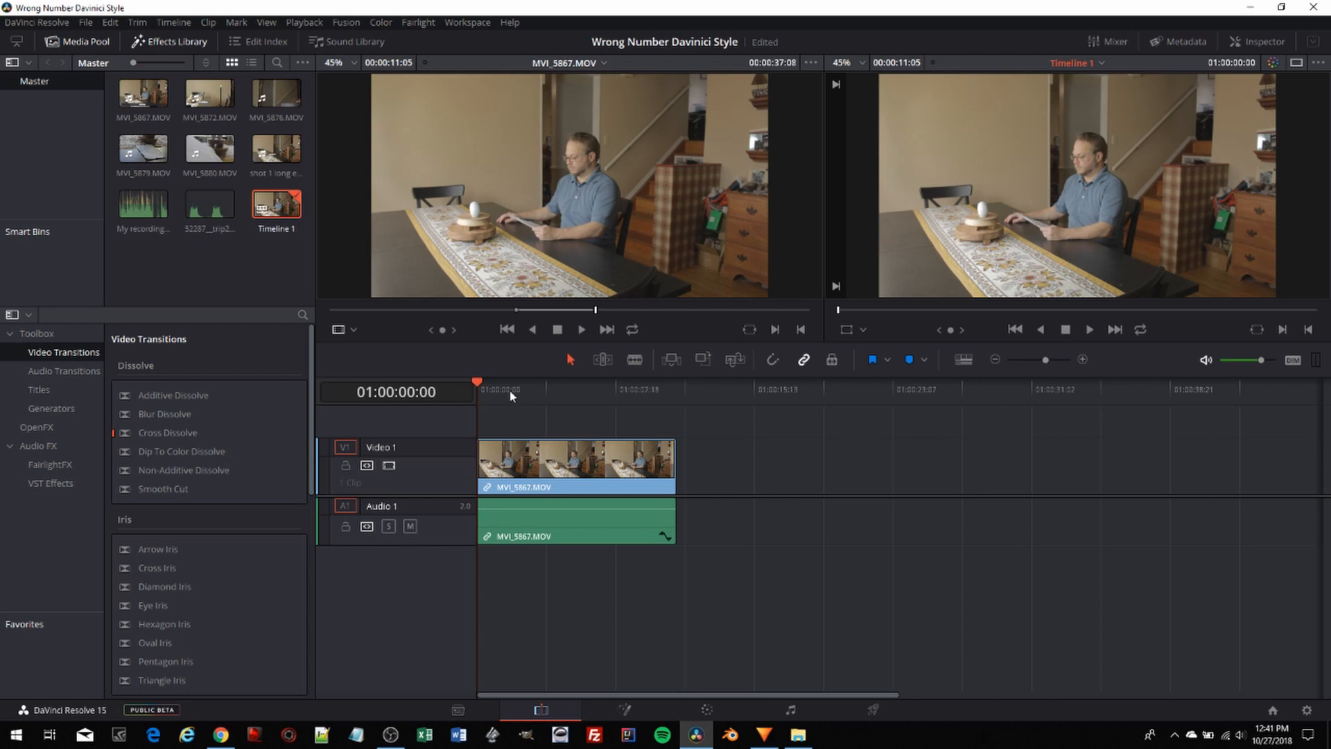
mouse_move(480, 380)
left_mouse_down()
mouse_move(668, 401)
mouse_move(475, 402)
left_mouse_up()
mouse_move(837, 310)
left_mouse_down()
mouse_move(1106, 308)
mouse_move(839, 314)
left_mouse_up()
- Load MVI_5872 and mark a section 00:00:16:06 long with its out point at 00:00:49:12
double_click(210, 95)
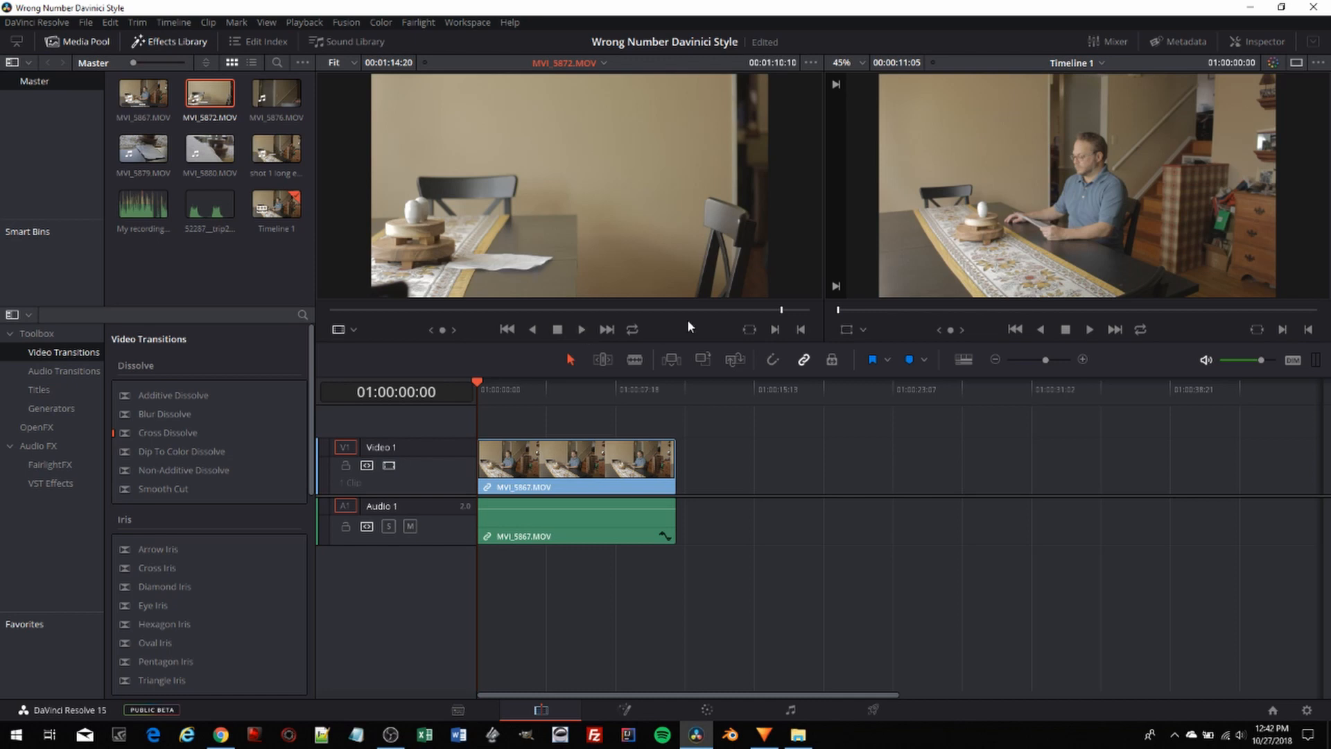
left_click_drag(781, 314, 577, 317)
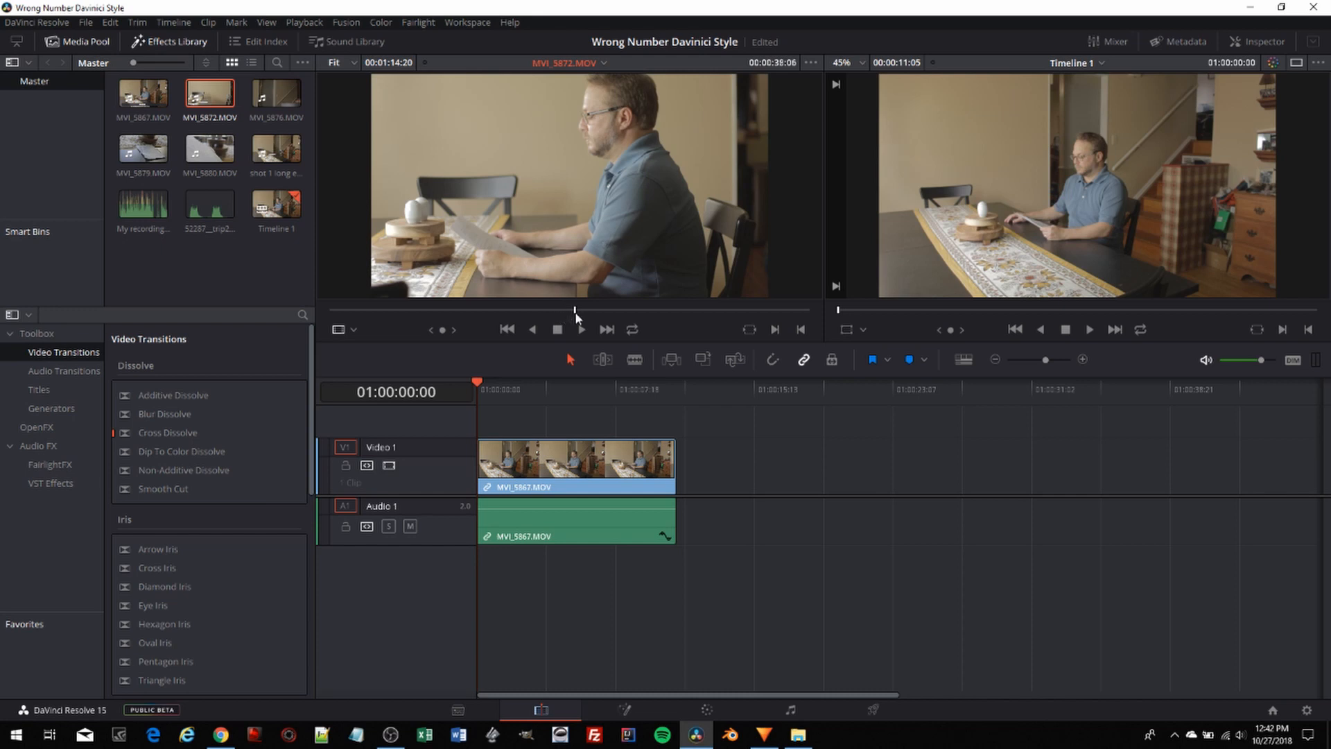
left_click_drag(476, 387, 677, 436)
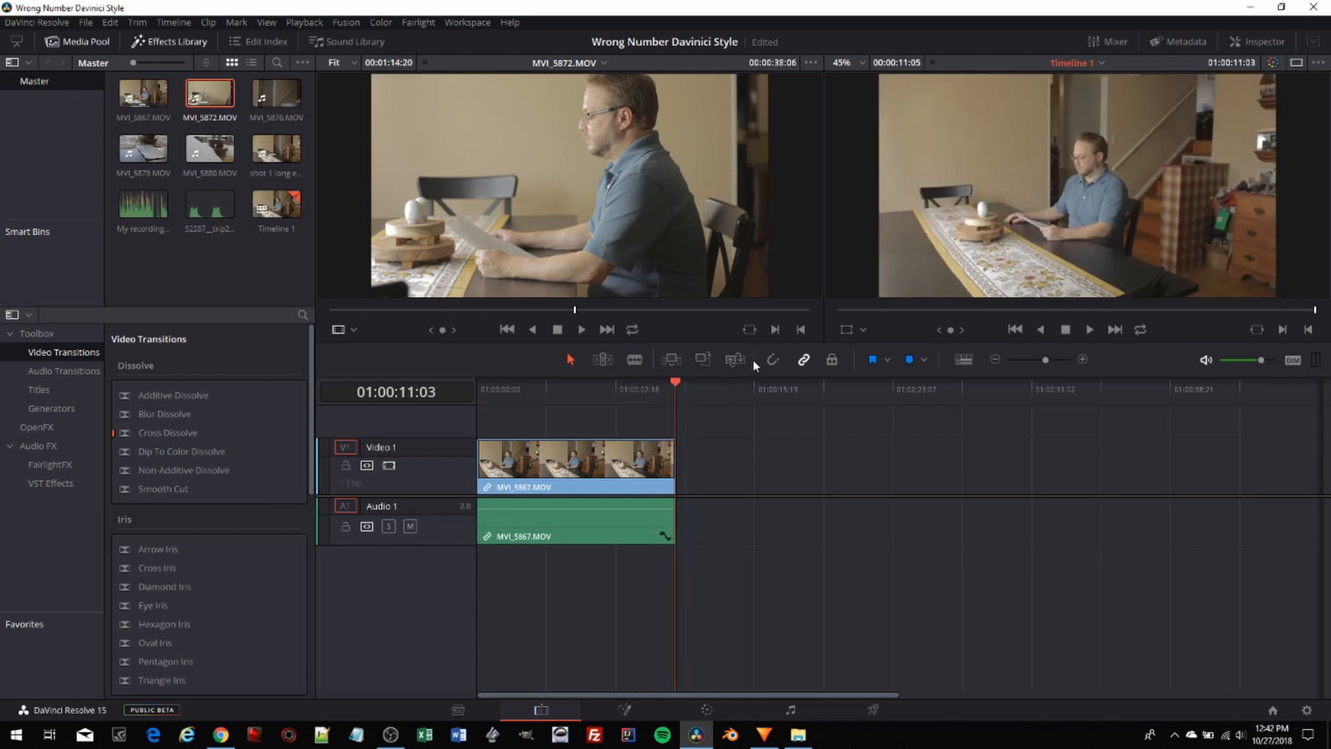
mouse_move(535, 282)
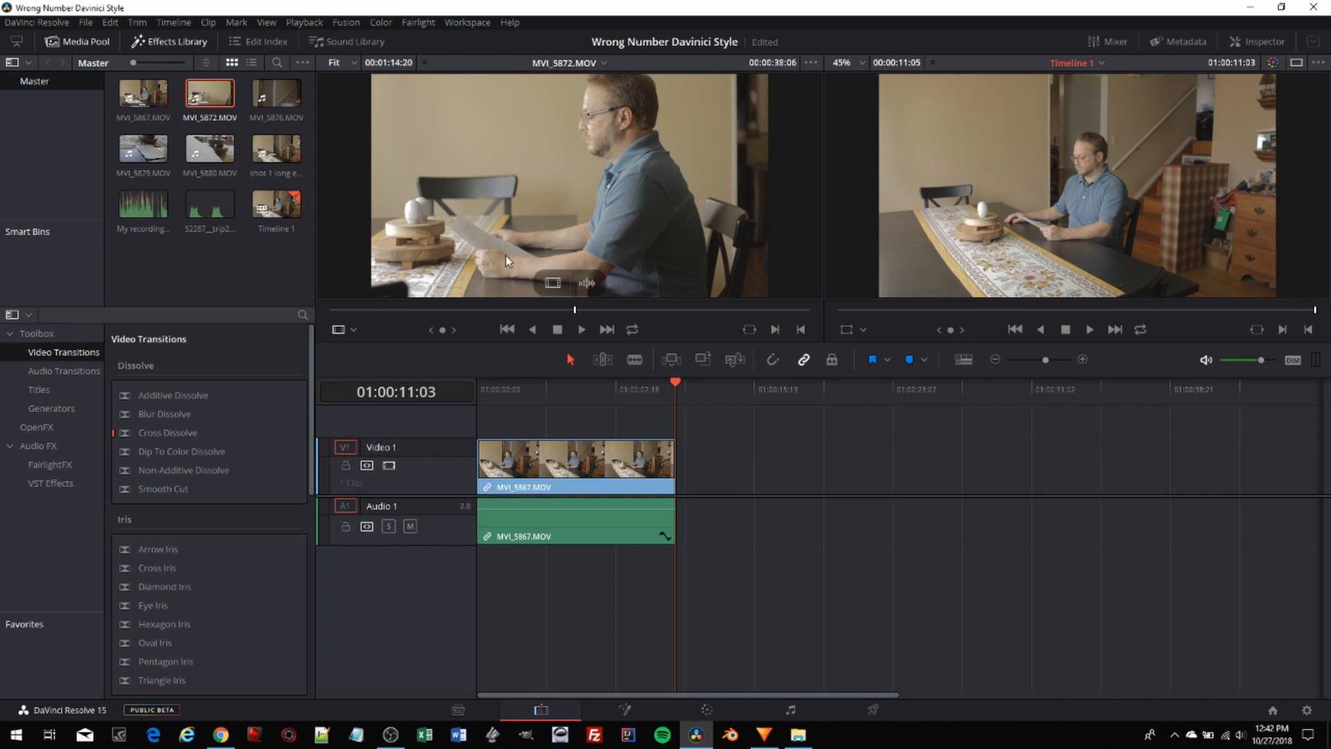
left_click_drag(576, 310, 544, 306)
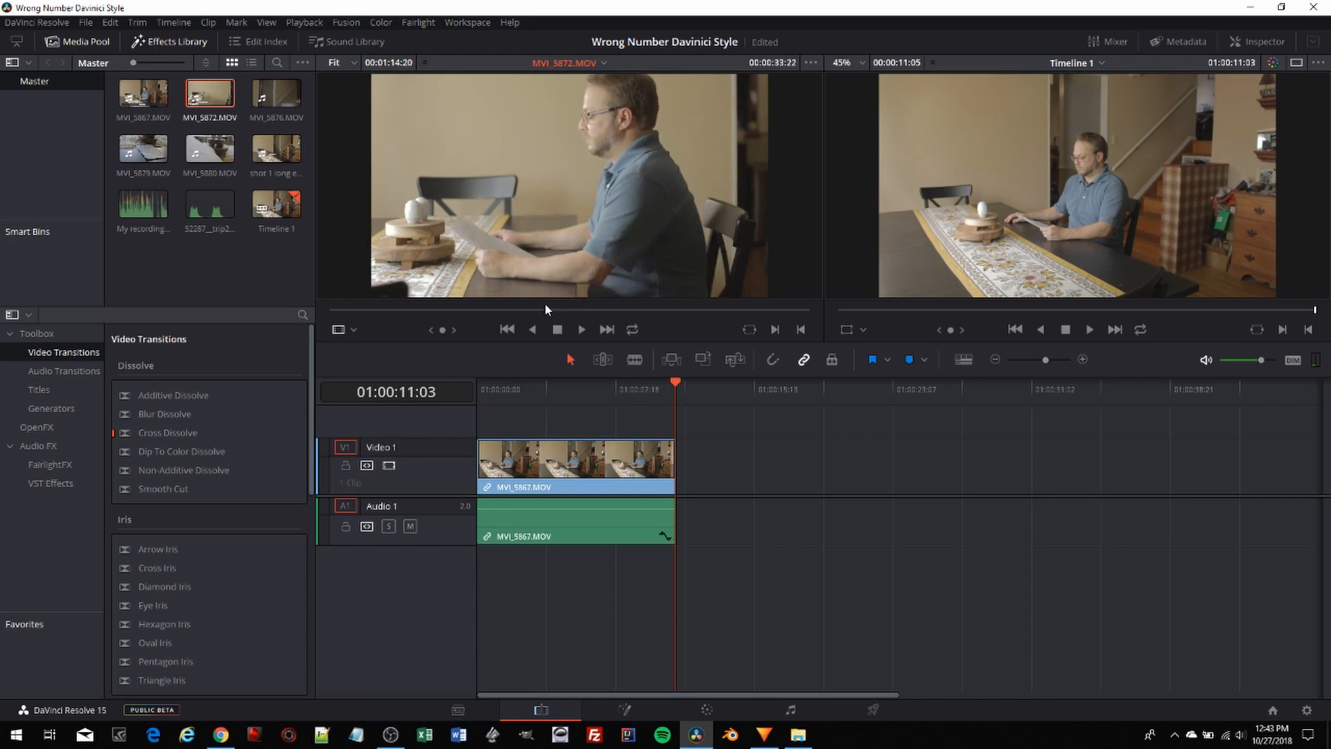
key("i")
left_click_drag(542, 310, 647, 323)
key("o")
- Place the marked section of MVI_5872 directly after MVI_5867 on Video 1 and Audio 1, and scrub through the cut
left_click_drag(598, 222, 685, 501)
left_click_drag(754, 479, 747, 475)
left_click_drag(676, 377, 651, 381)
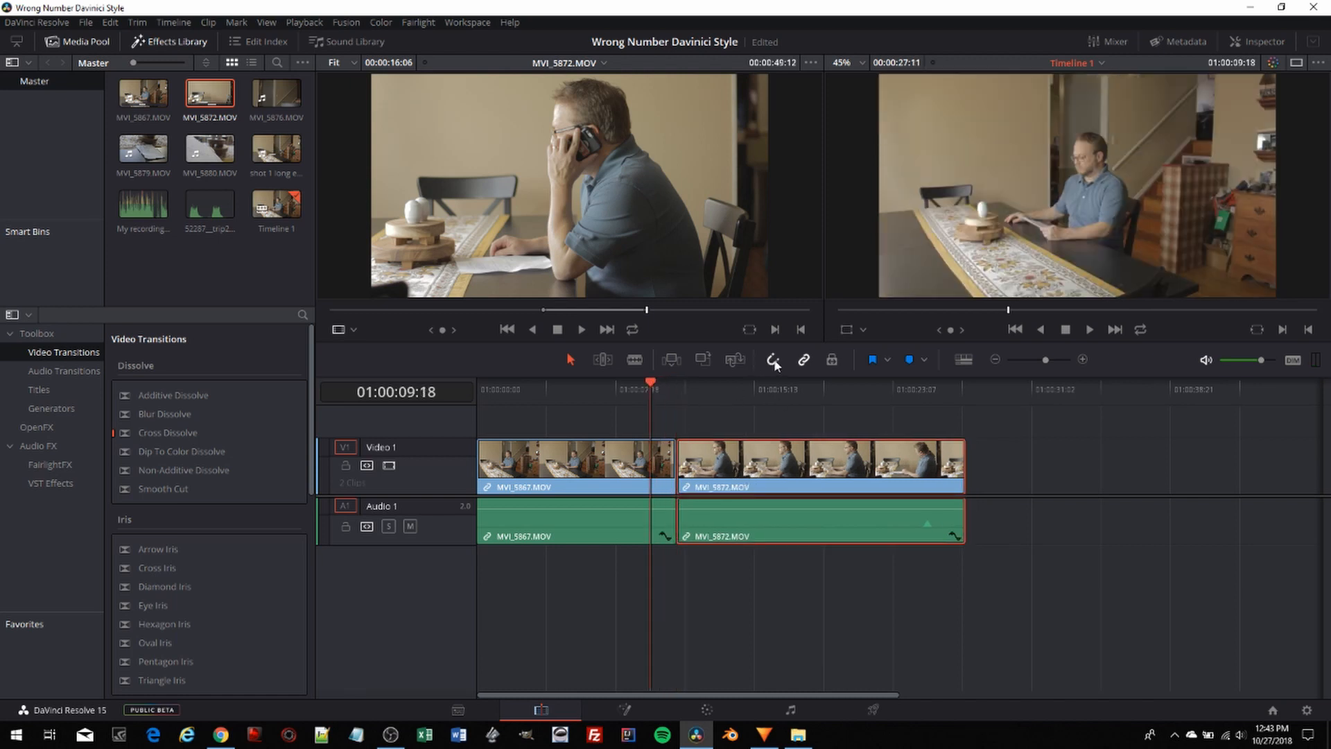
mouse_move(649, 387)
left_mouse_down()
mouse_move(495, 394)
mouse_move(648, 413)
left_mouse_up()
left_click_drag(652, 410, 885, 454)
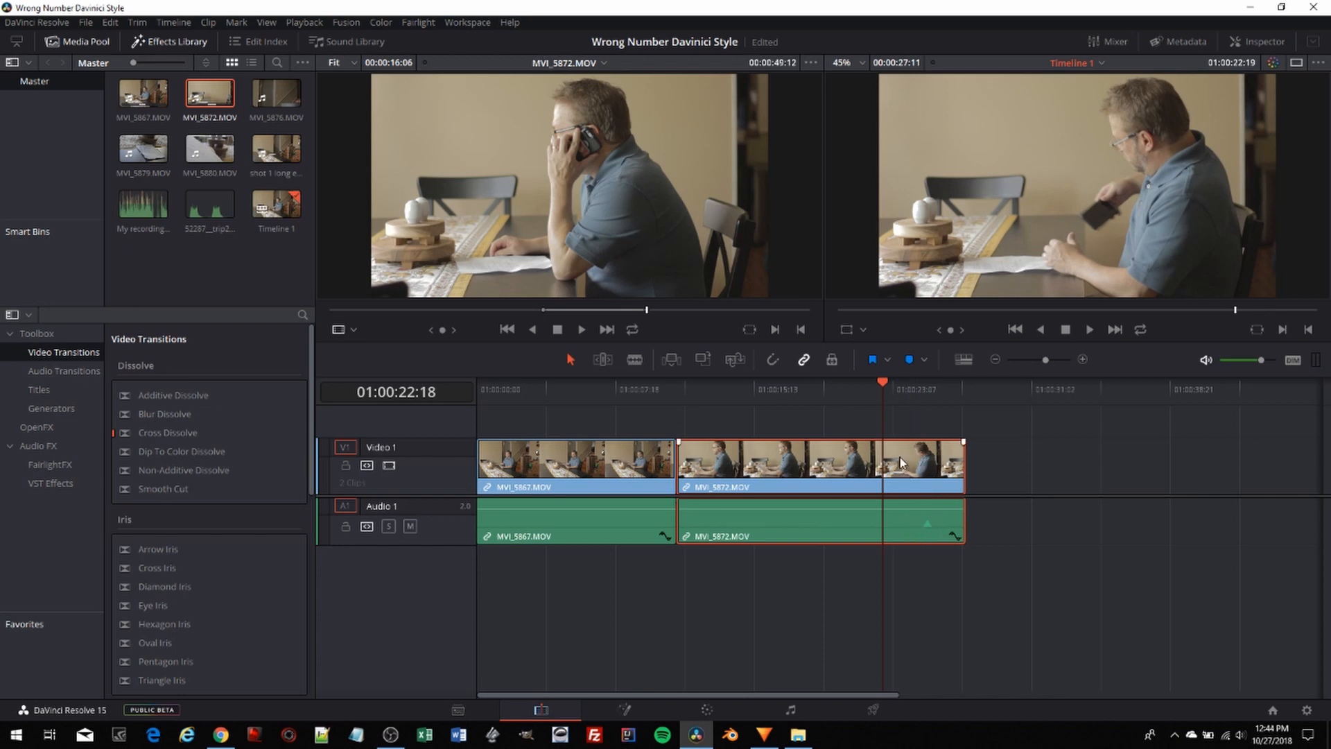
- Park the playhead at the end of MVI_5872 and mark MVI_5876 from 00:03:42:22 to 00:03:52:15
left_click_drag(882, 383, 963, 395)
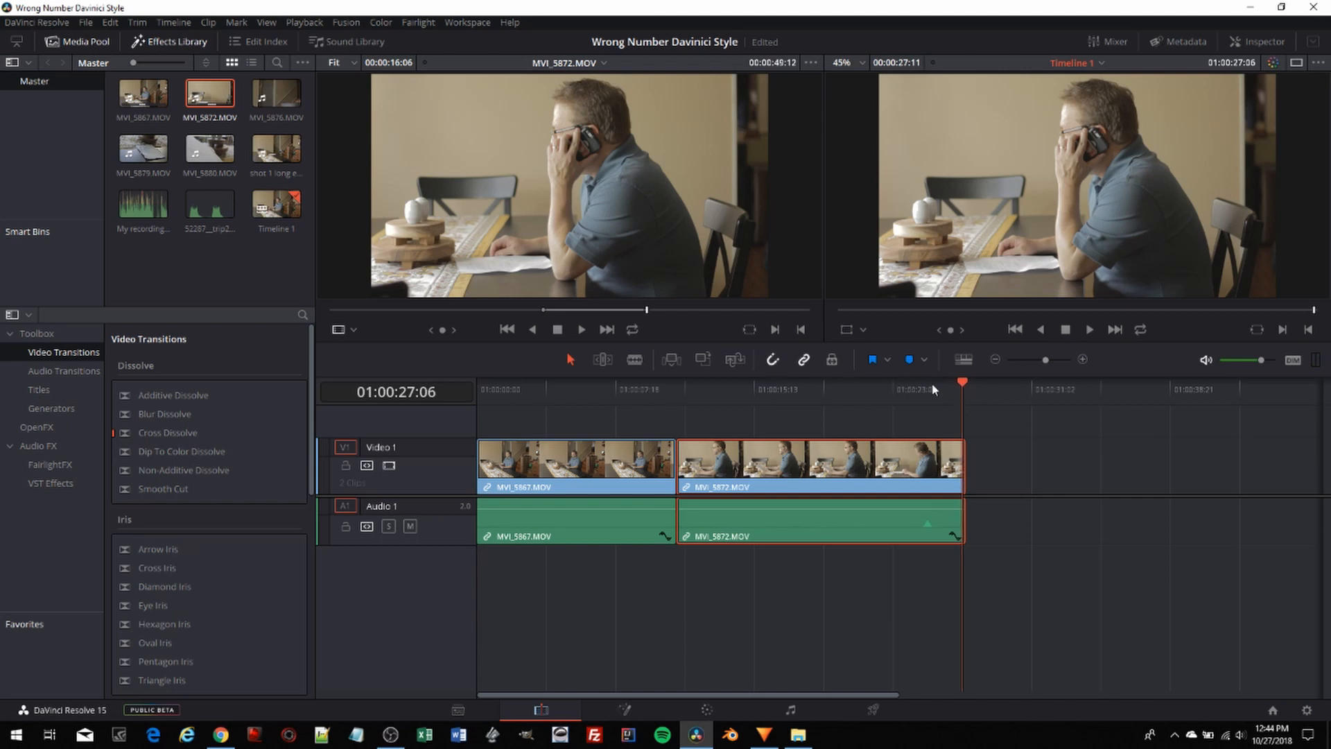
left_click(969, 385)
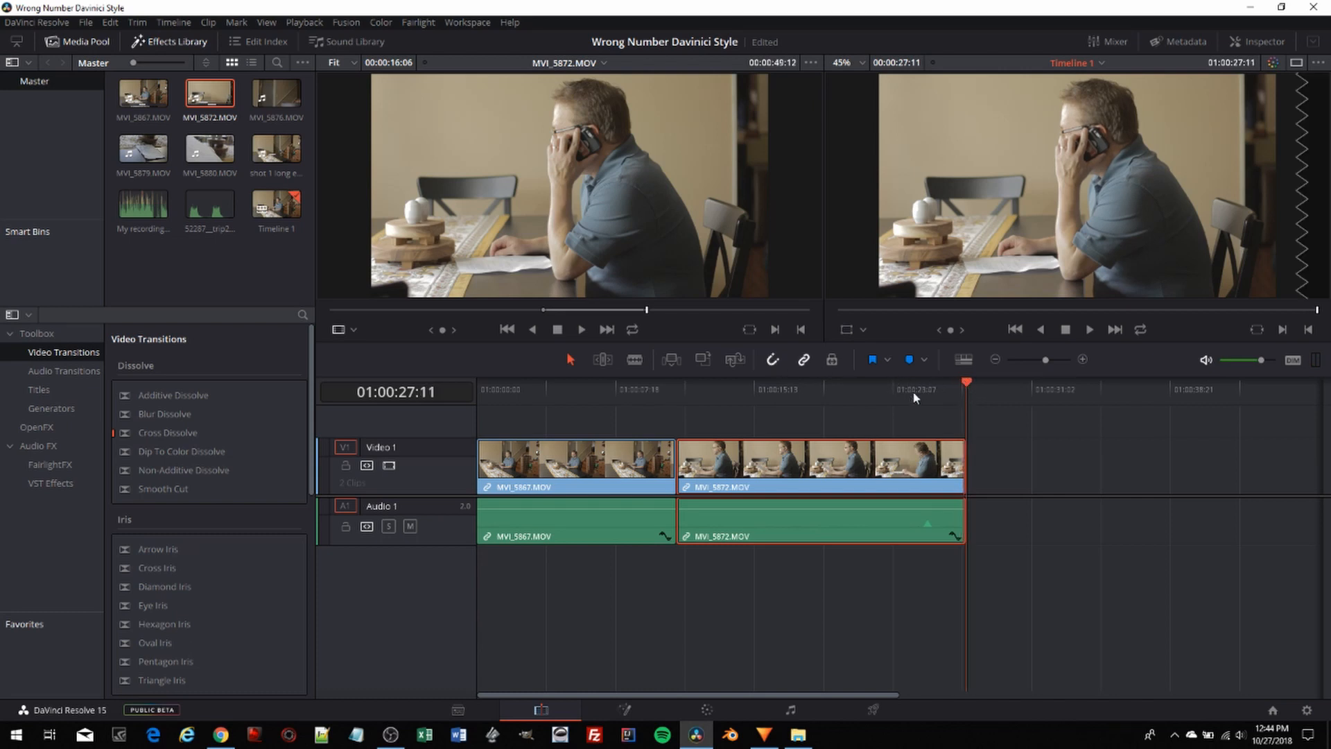
left_click(277, 94)
key("space")
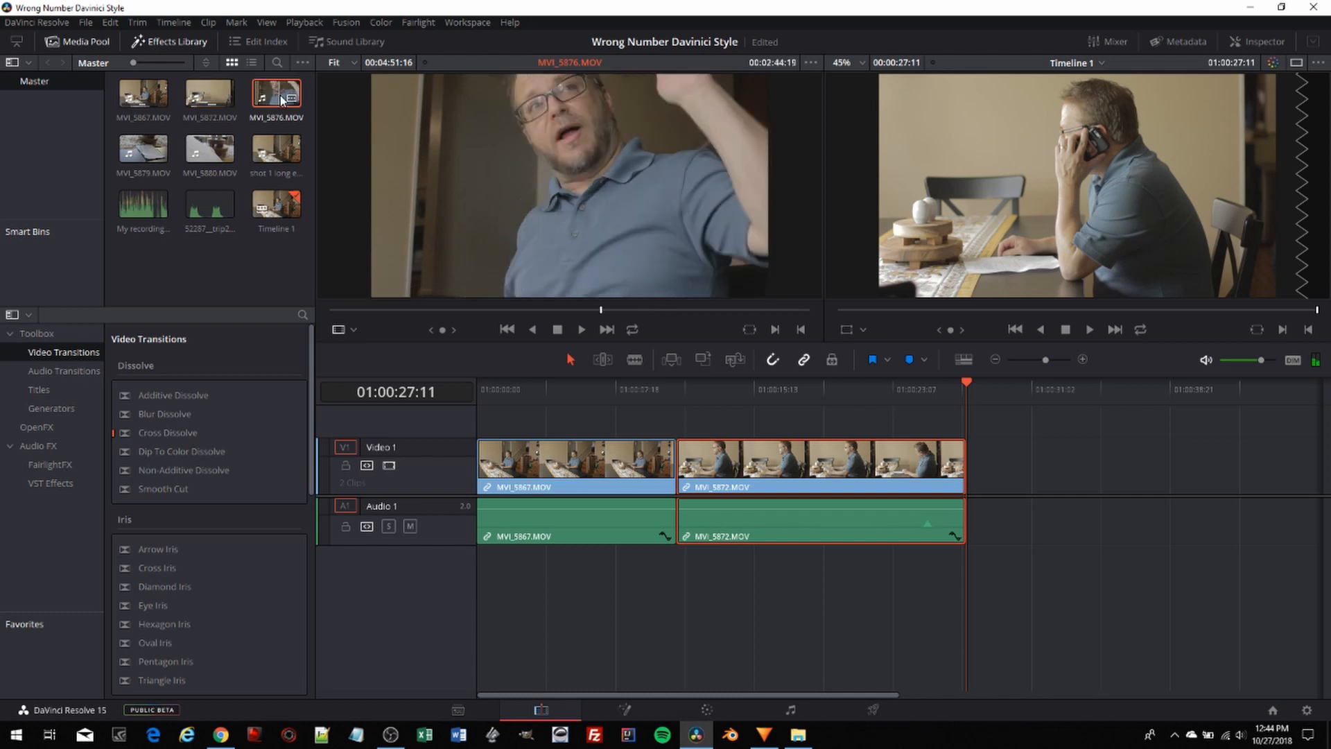
left_click_drag(780, 312, 696, 315)
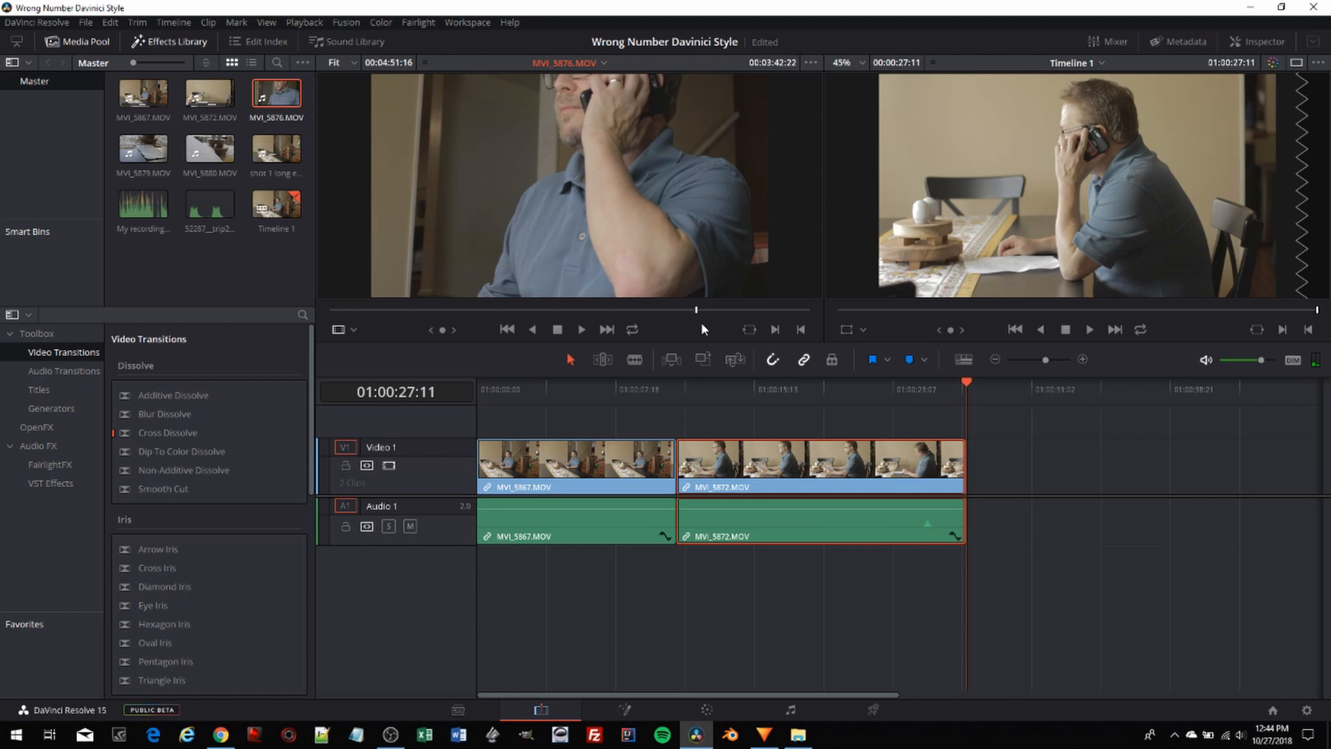
key("i")
left_click_drag(698, 313, 710, 314)
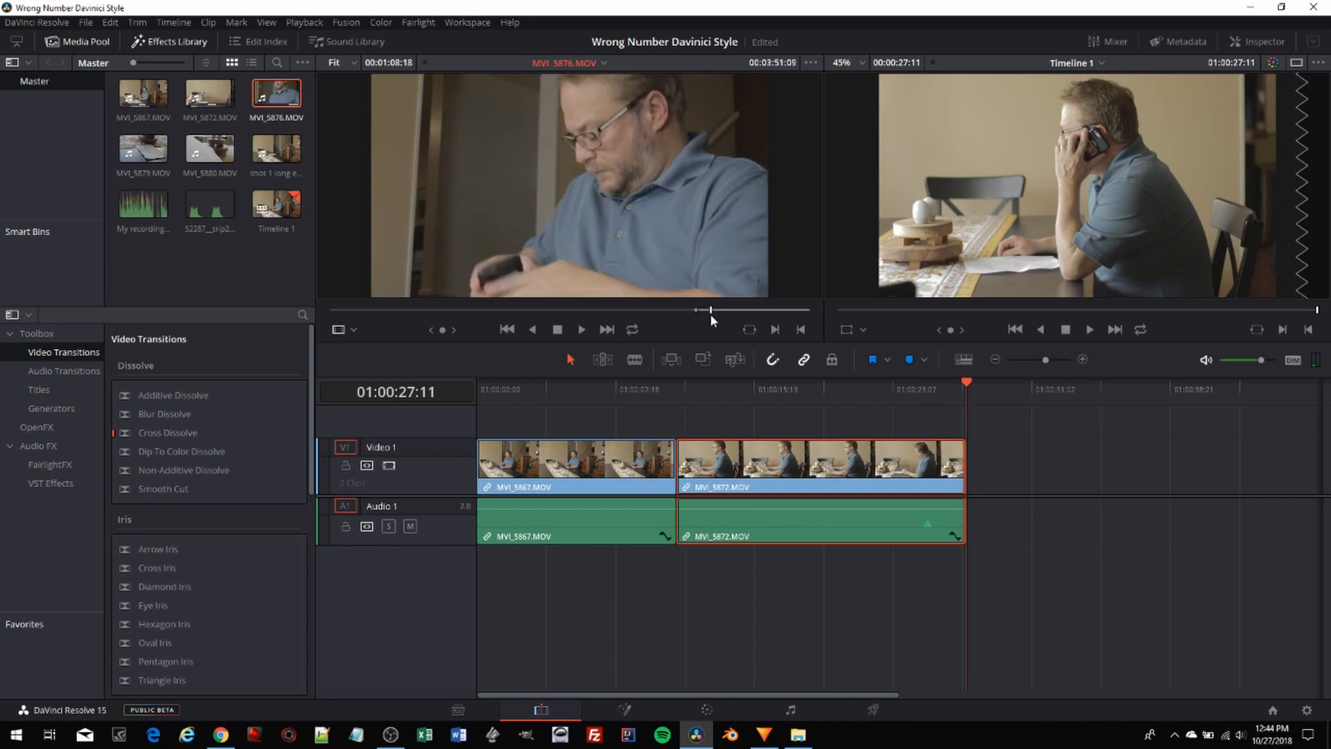
left_click_drag(710, 313, 713, 314)
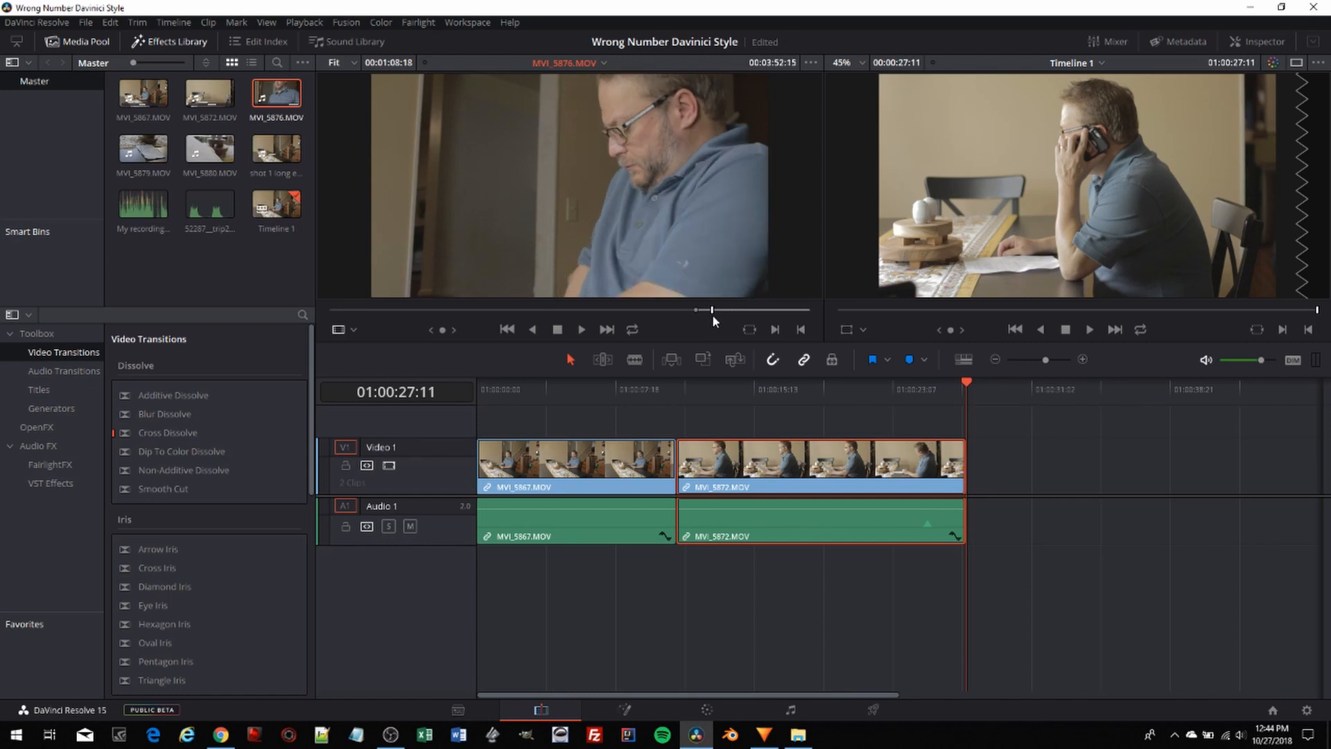
key("o")
- Place the marked section of MVI_5876 directly after MVI_5872 on the timeline and play back across the cut
left_click_drag(609, 226, 957, 444)
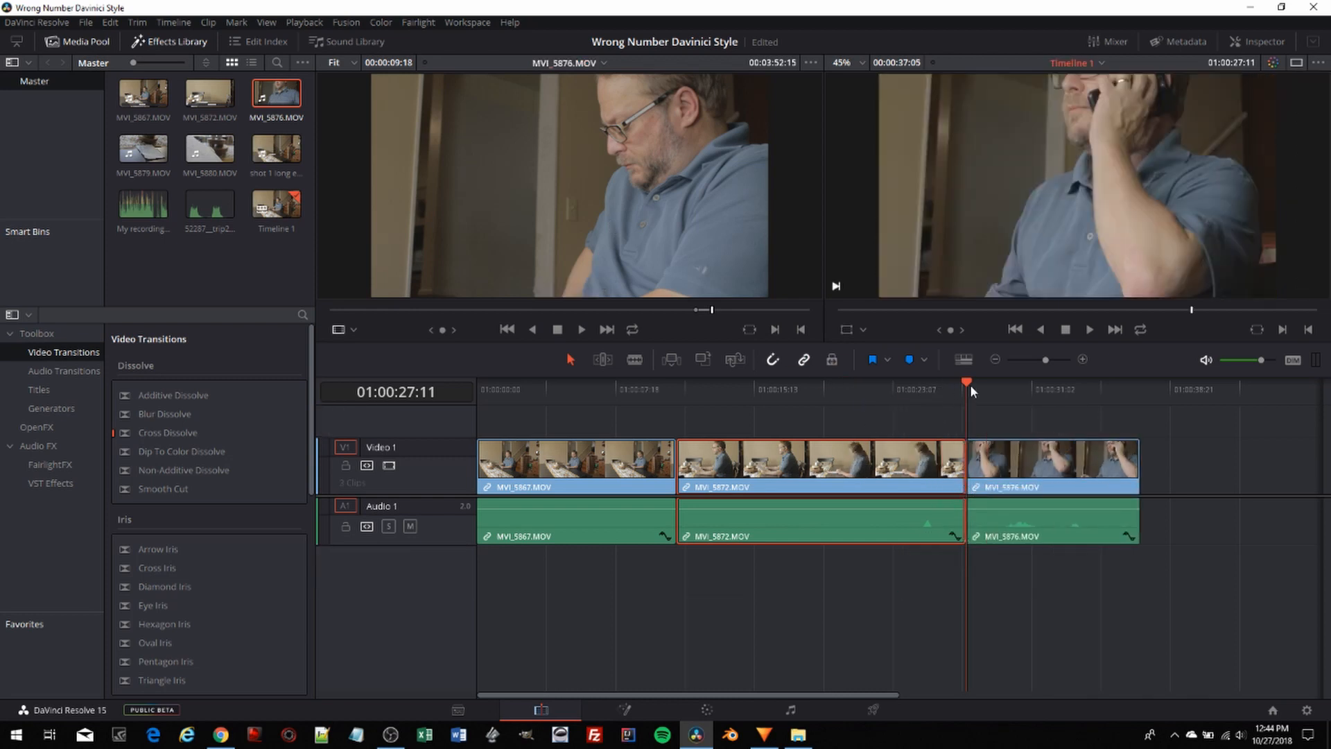
left_click_drag(967, 382, 964, 432)
key("space")
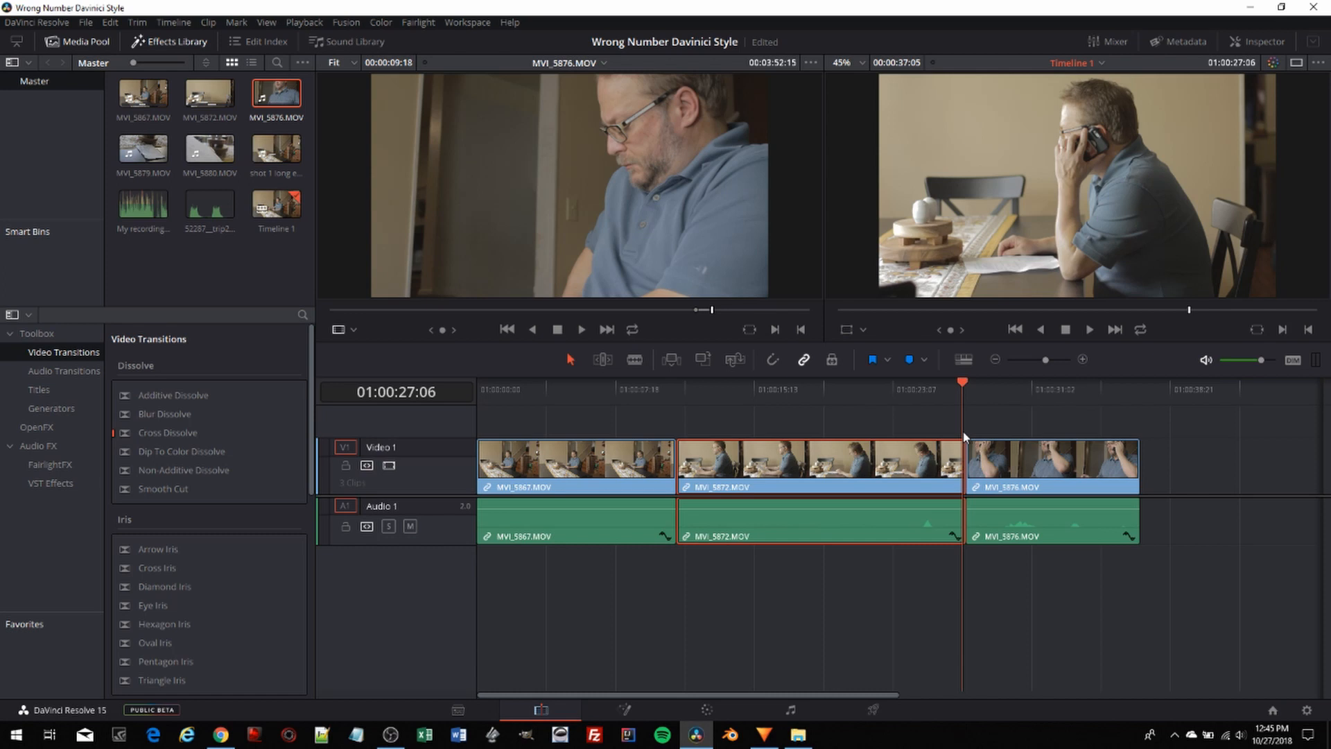
mouse_move(965, 437)
left_mouse_down()
mouse_move(943, 428)
mouse_move(1013, 444)
mouse_move(944, 443)
left_mouse_up()
left_click_drag(936, 394, 899, 381)
left_click(1091, 331)
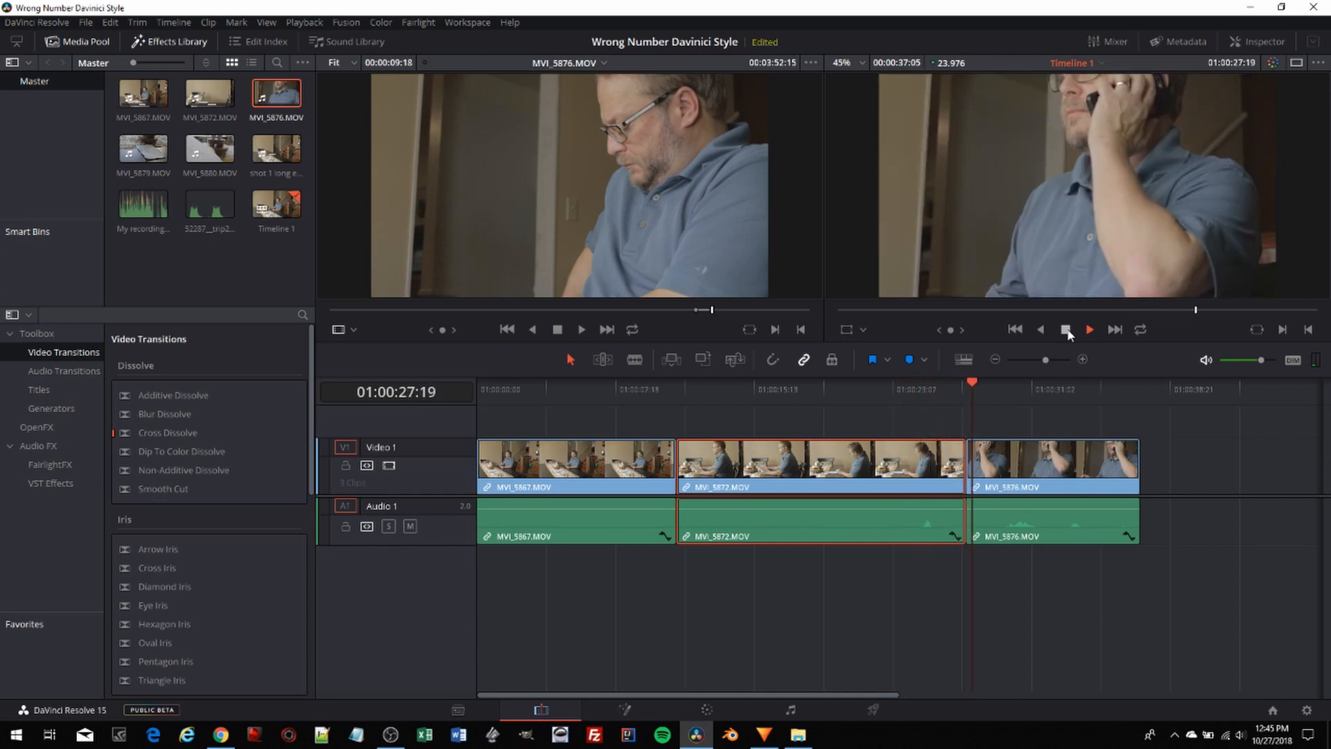
left_click(1066, 330)
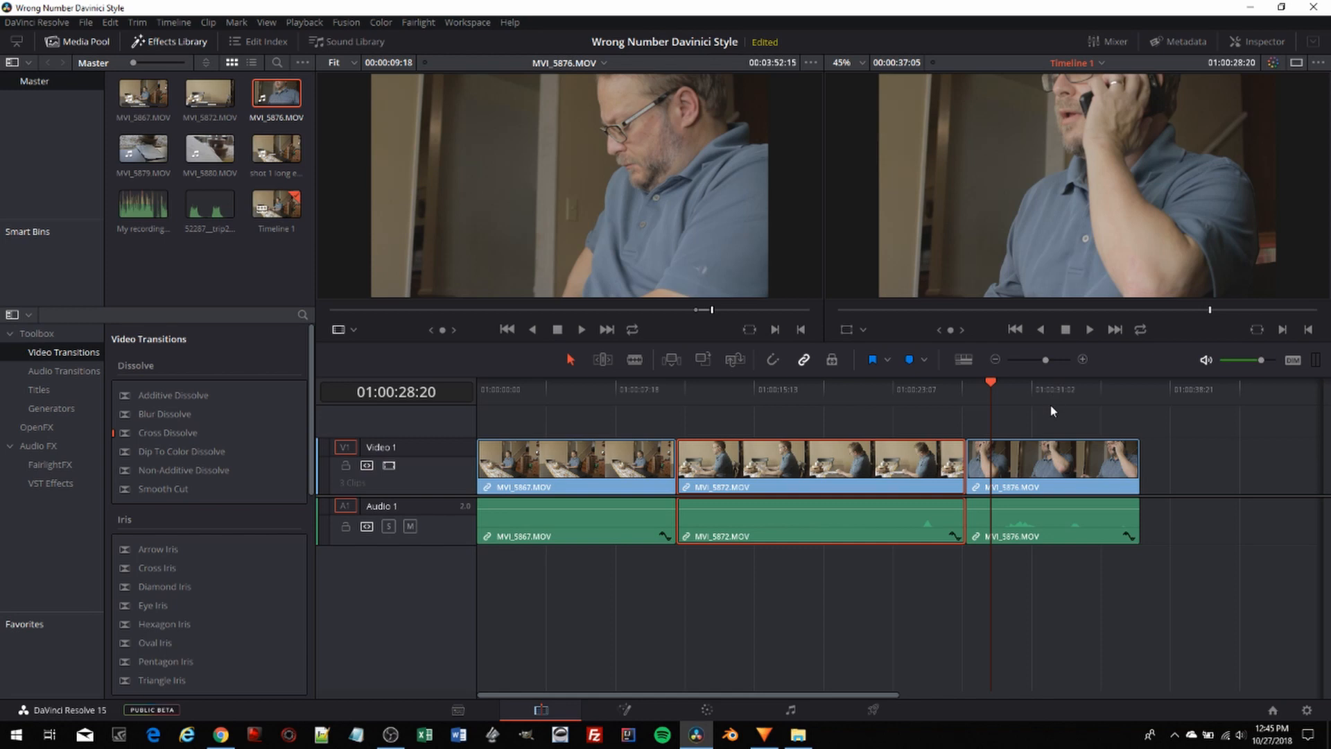
- Trim the start of MVI_5876 to 01:00:27:21 and move the clip back against the end of MVI_5872
left_click_drag(992, 383, 975, 389)
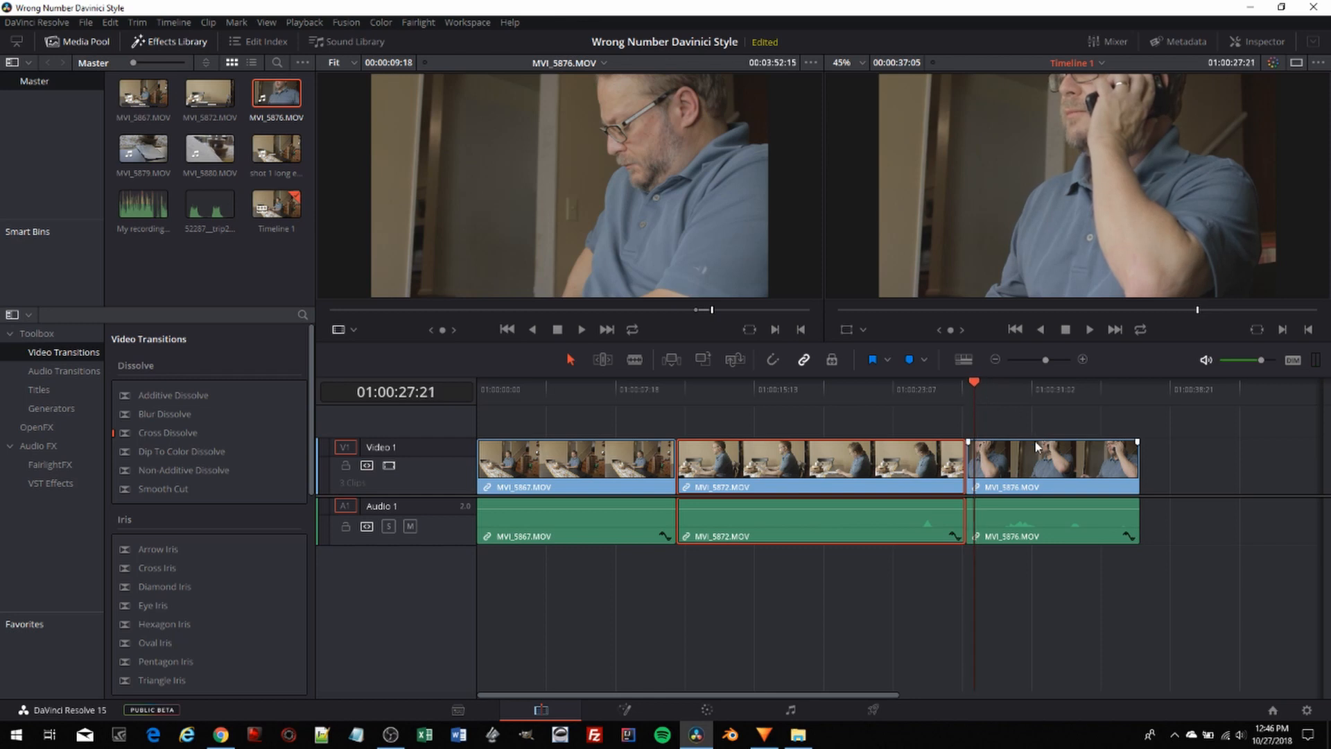
left_click(1083, 360)
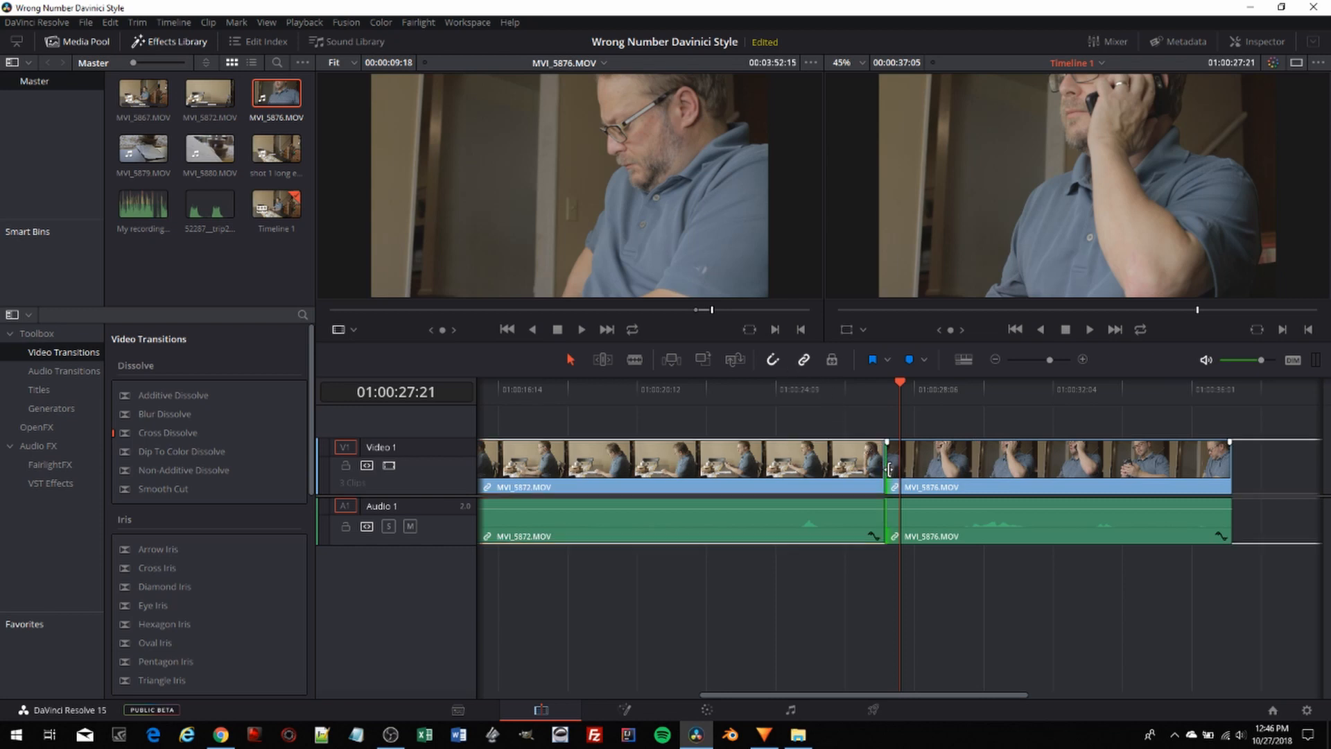
left_click_drag(891, 469, 905, 469)
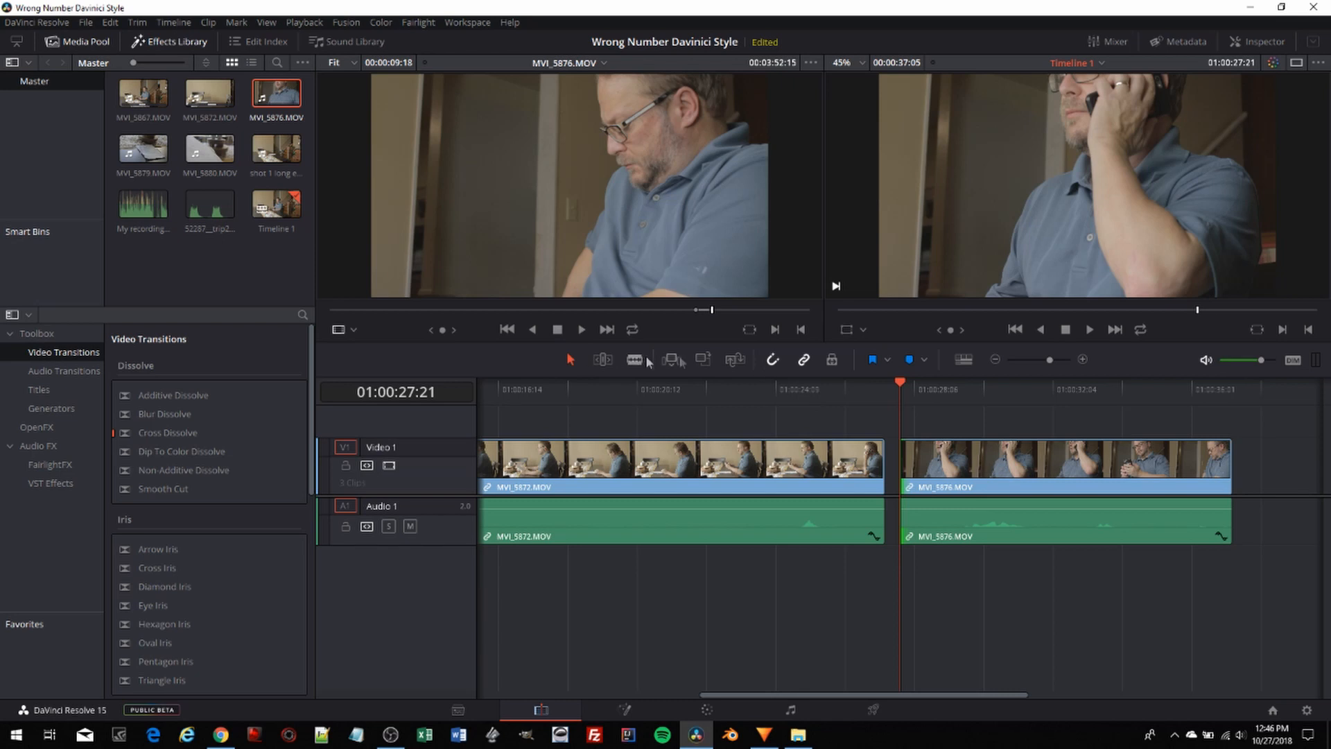
left_click(969, 472)
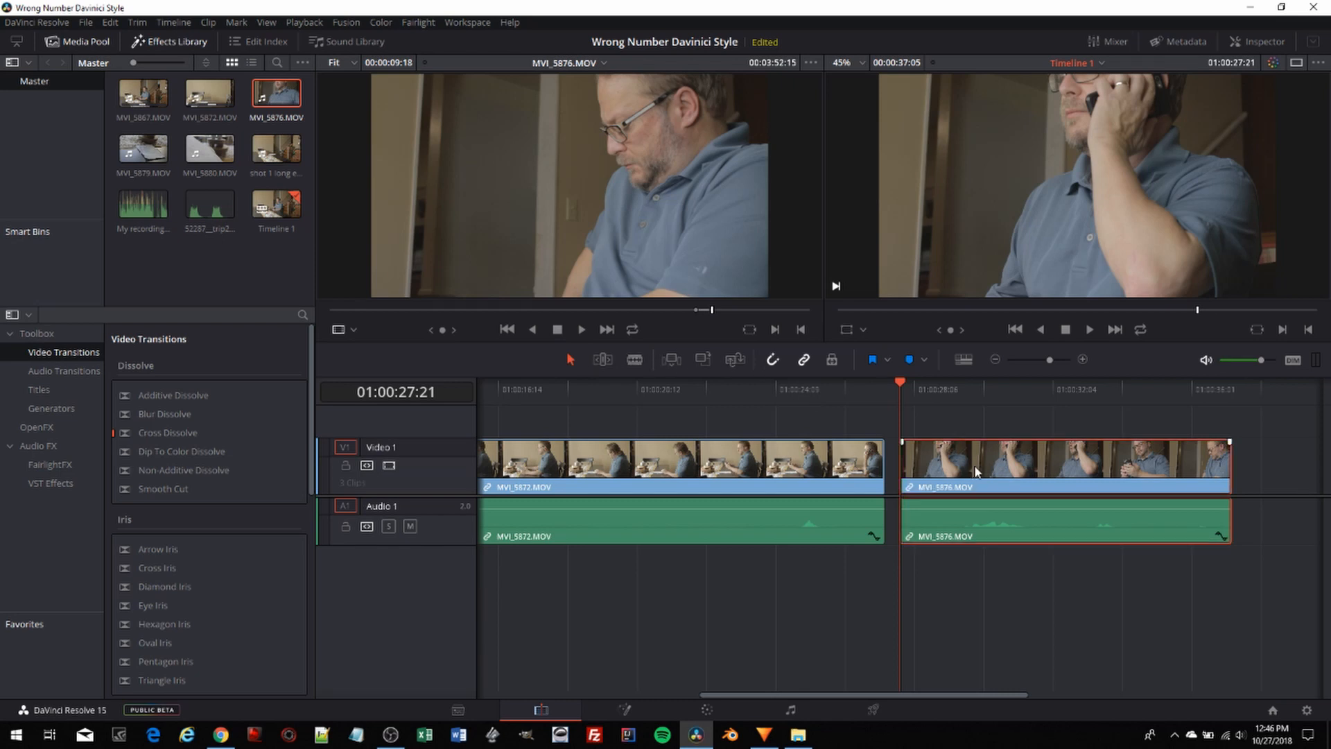
left_click_drag(1017, 487, 1003, 489)
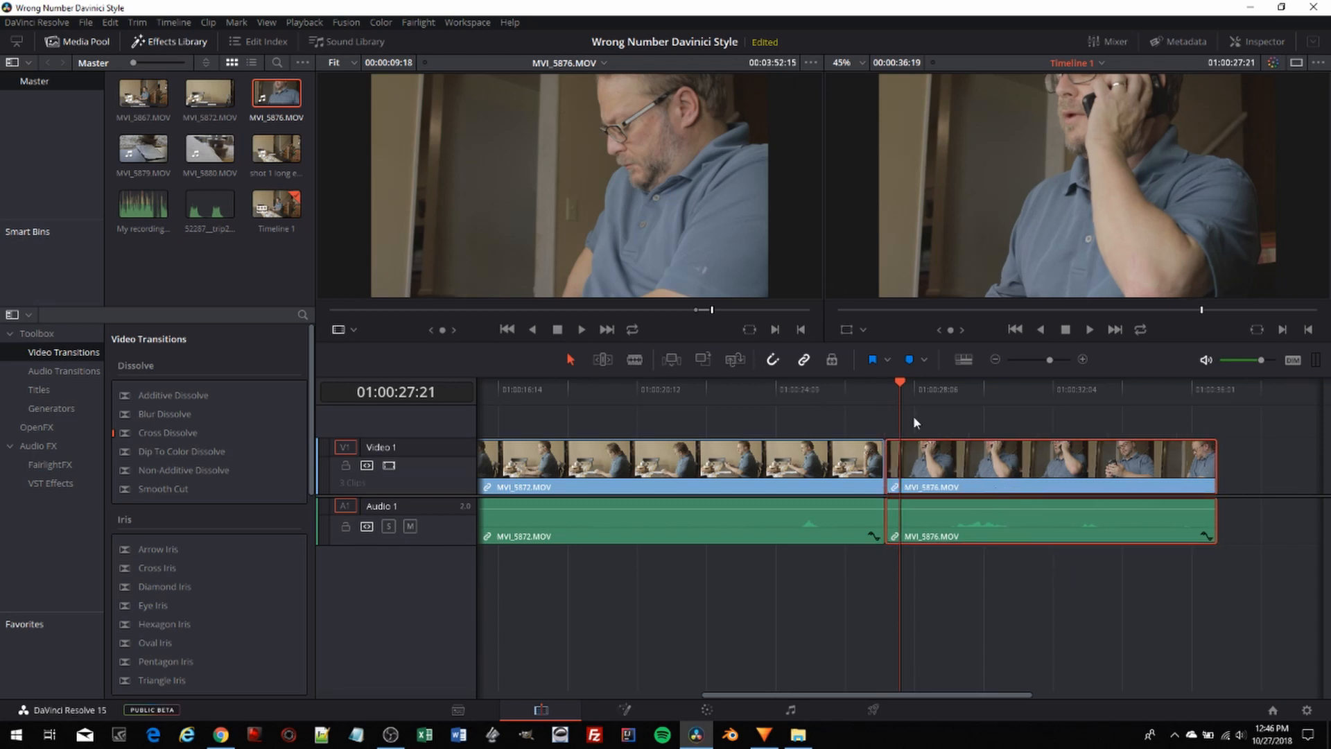
- Play back the cut, trim the start of MVI_5876 further to 01:00:28:23, and close the gap after MVI_5872
left_click_drag(914, 390, 856, 390)
left_click(1089, 329)
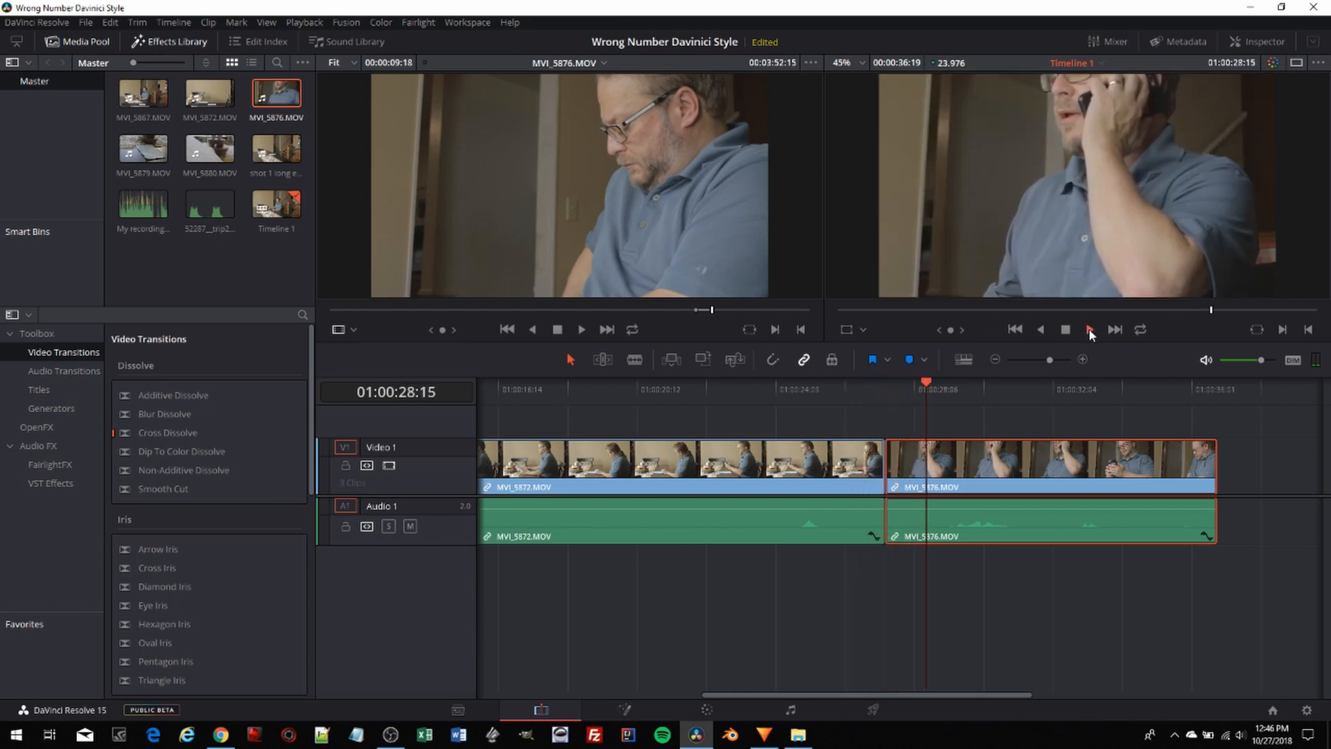
key("space")
left_click_drag(1001, 384, 934, 421)
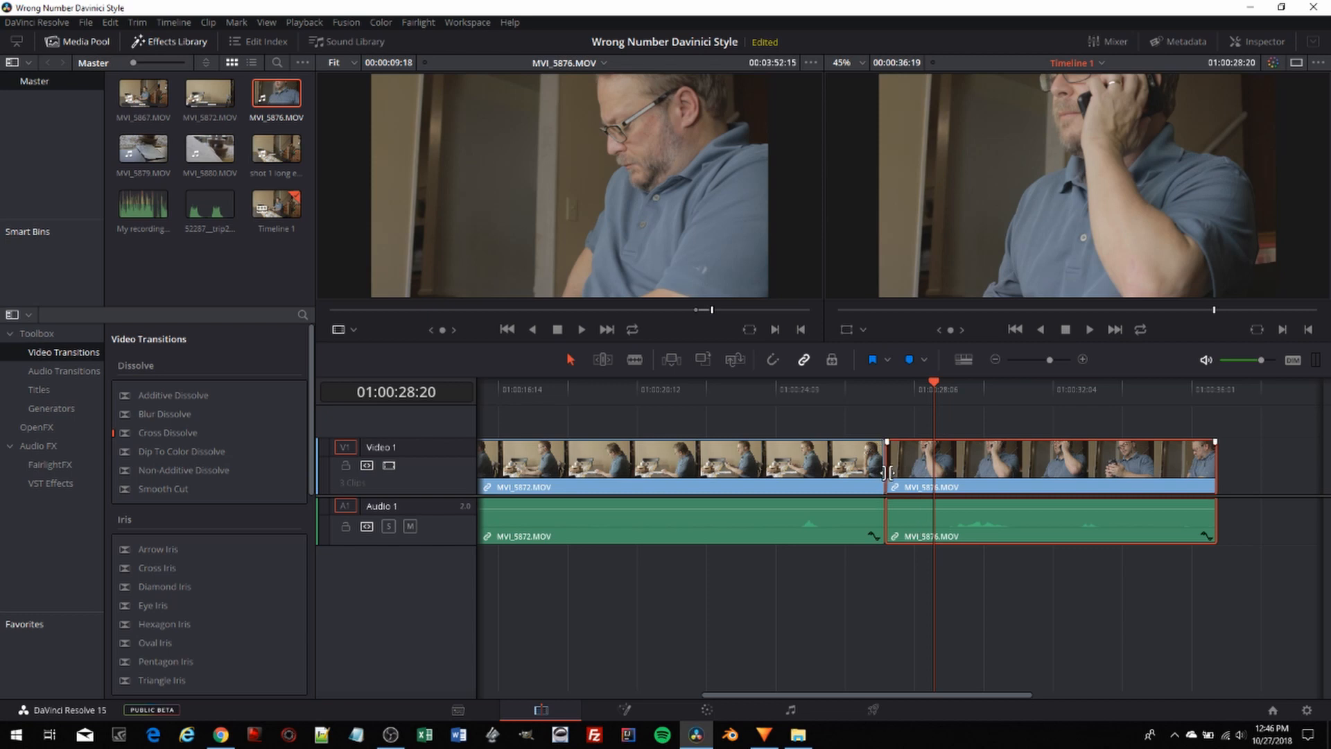
left_click_drag(890, 472, 932, 471)
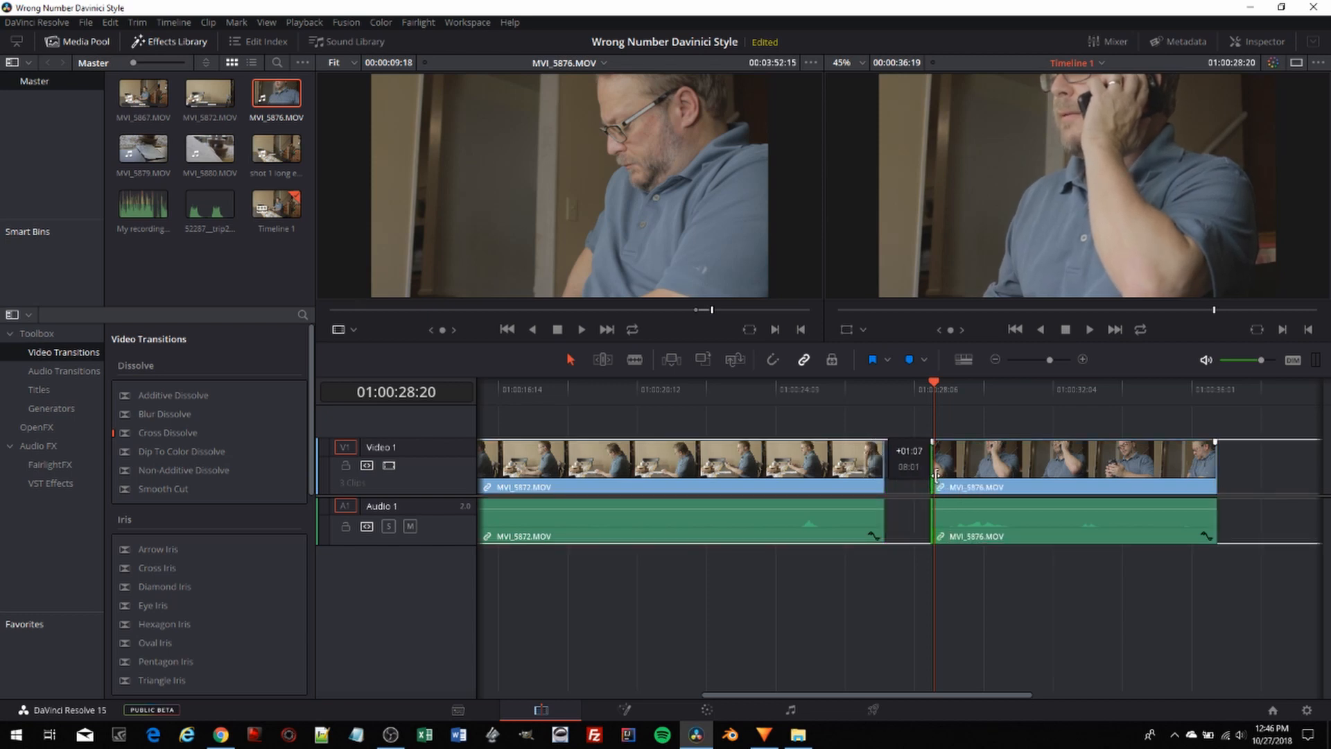
left_click(775, 361)
mouse_move(931, 480)
left_mouse_down()
mouse_move(916, 480)
mouse_move(932, 479)
left_mouse_up()
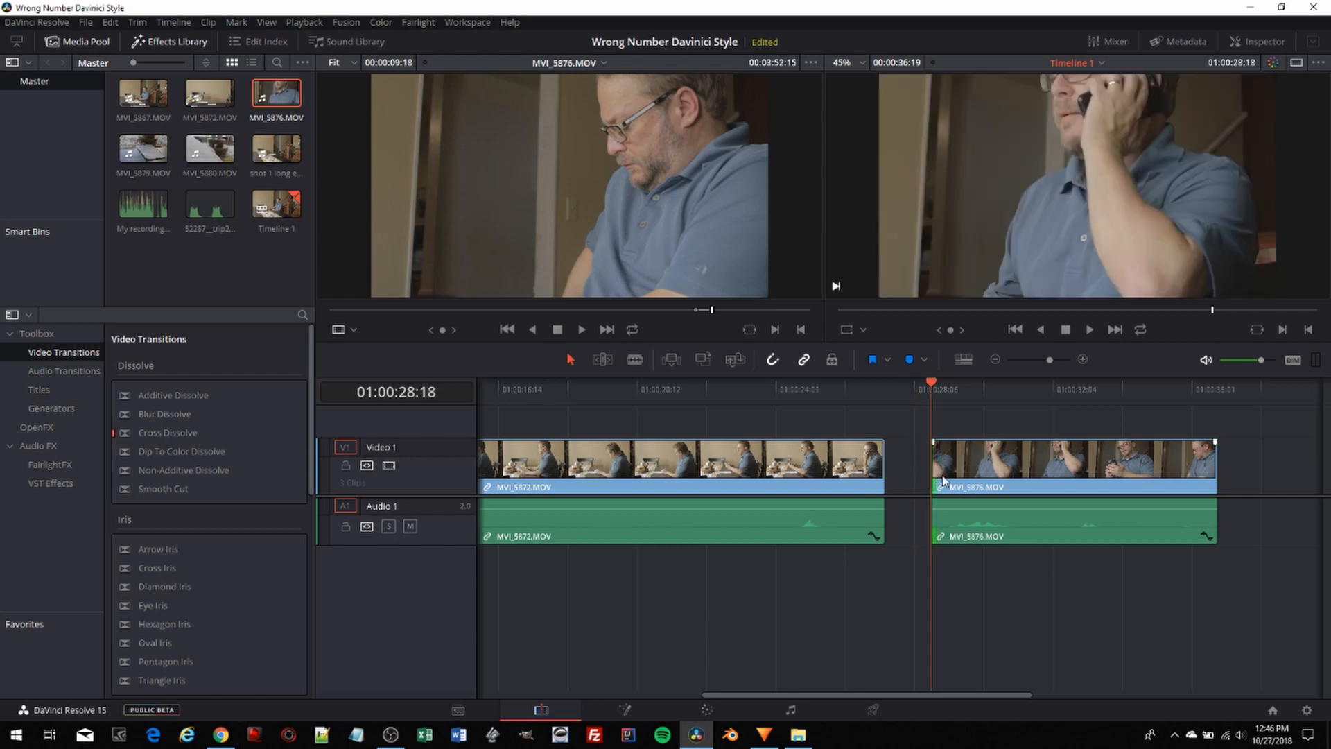
left_click_drag(935, 476, 939, 476)
left_click_drag(927, 384, 938, 386)
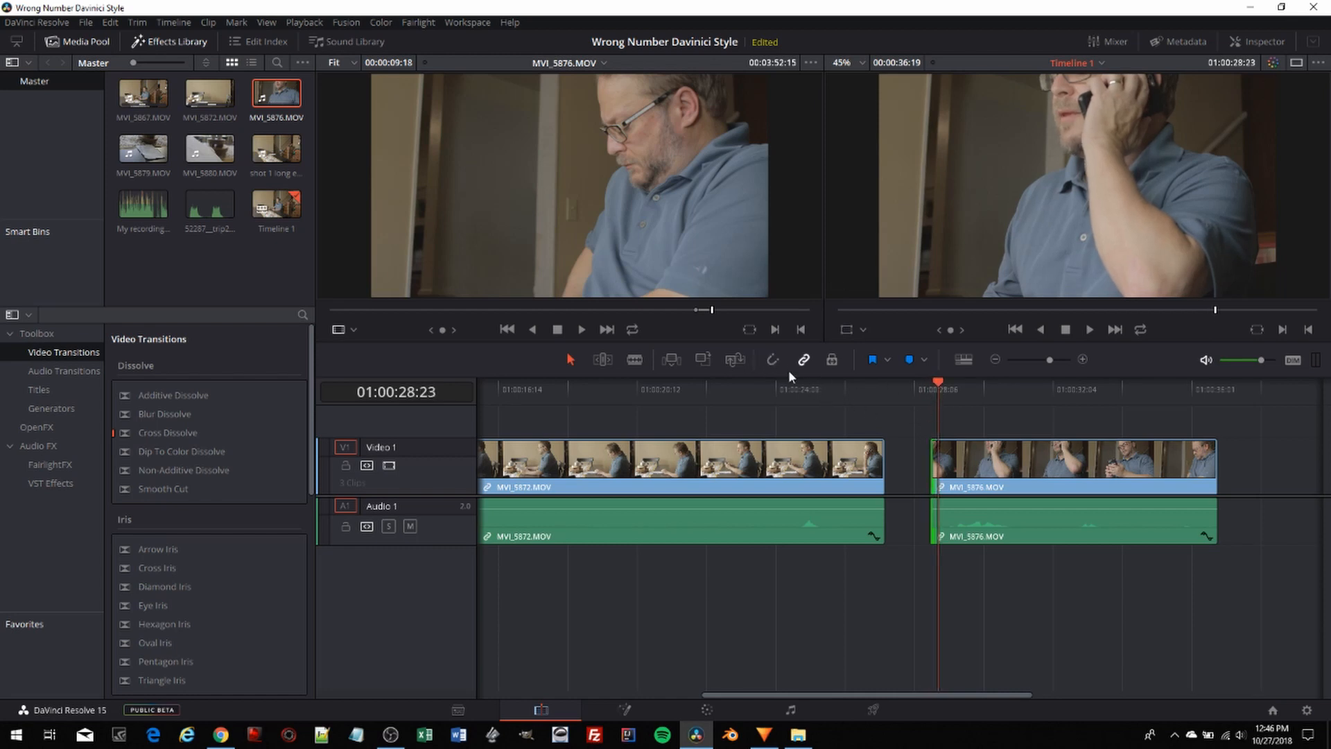
left_click_drag(928, 464, 936, 464)
left_click(1022, 480)
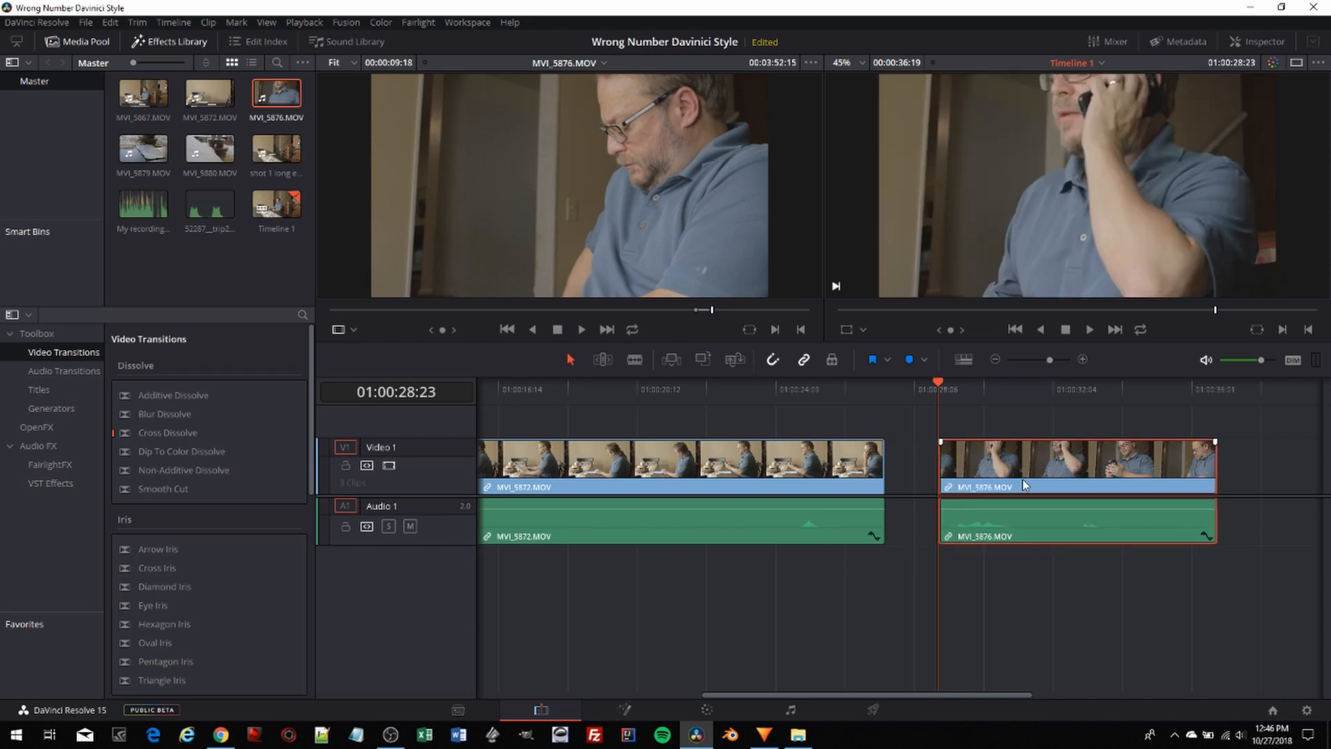
left_click_drag(1033, 485, 976, 486)
- Restore about three frames at the start of MVI_5876, leaving no gap after MVI_5872, and play back the cut
left_click(773, 359)
left_click(837, 398)
left_click(1090, 331)
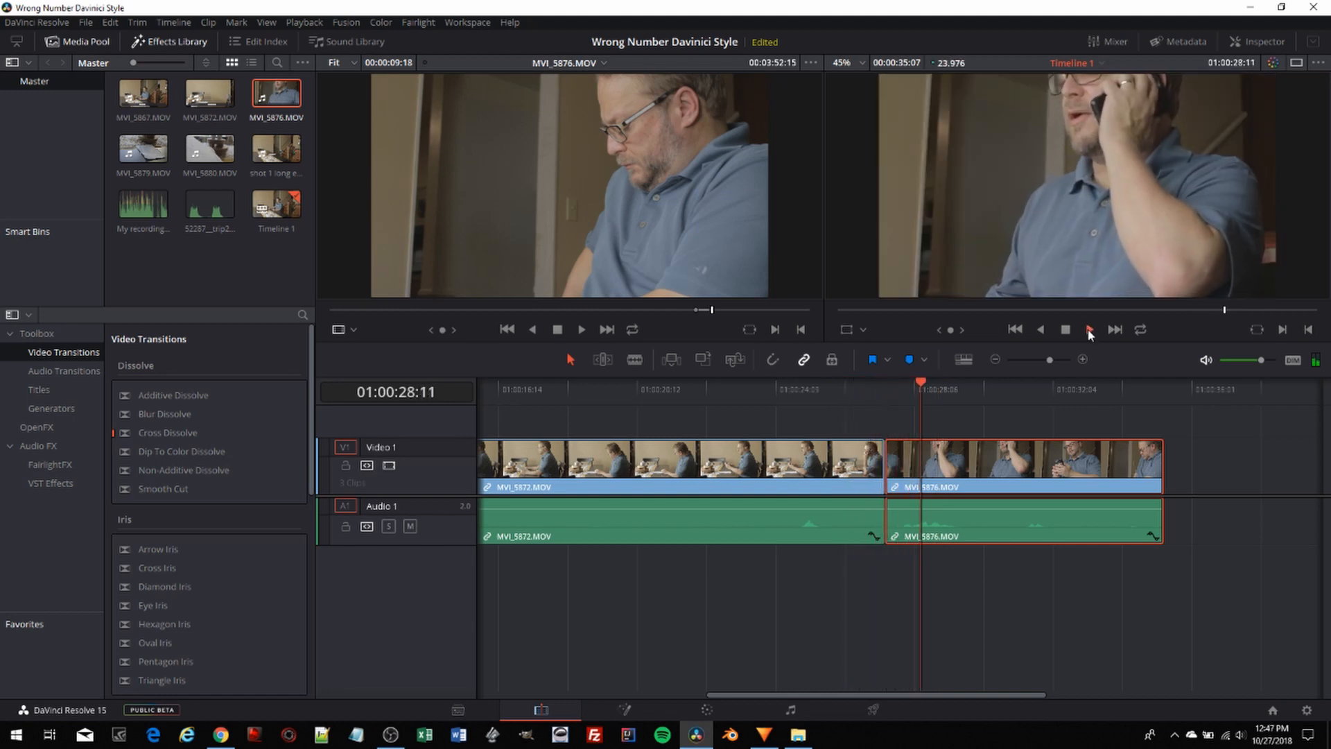
left_click(1066, 330)
left_click_drag(943, 381, 855, 397)
left_click(1089, 331)
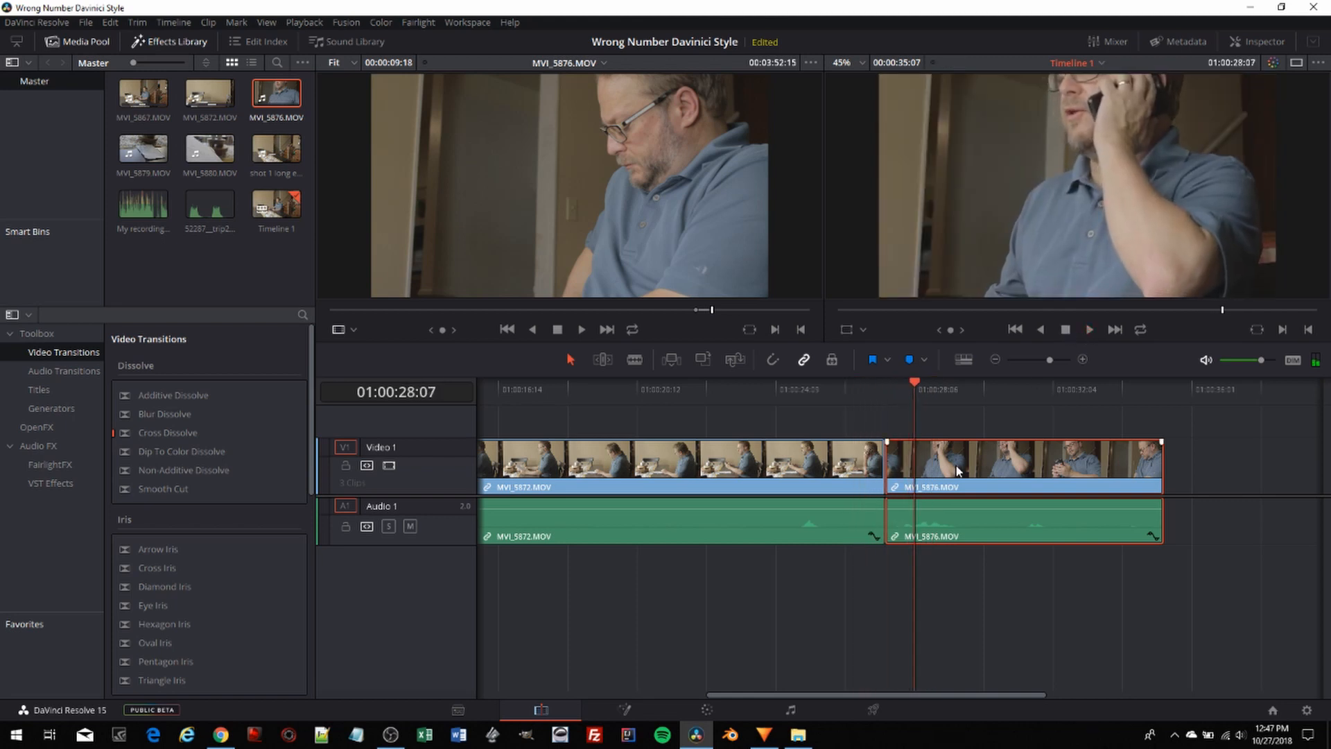
mouse_move(959, 471)
left_mouse_down()
mouse_move(970, 465)
mouse_move(891, 462)
mouse_move(966, 461)
left_mouse_up()
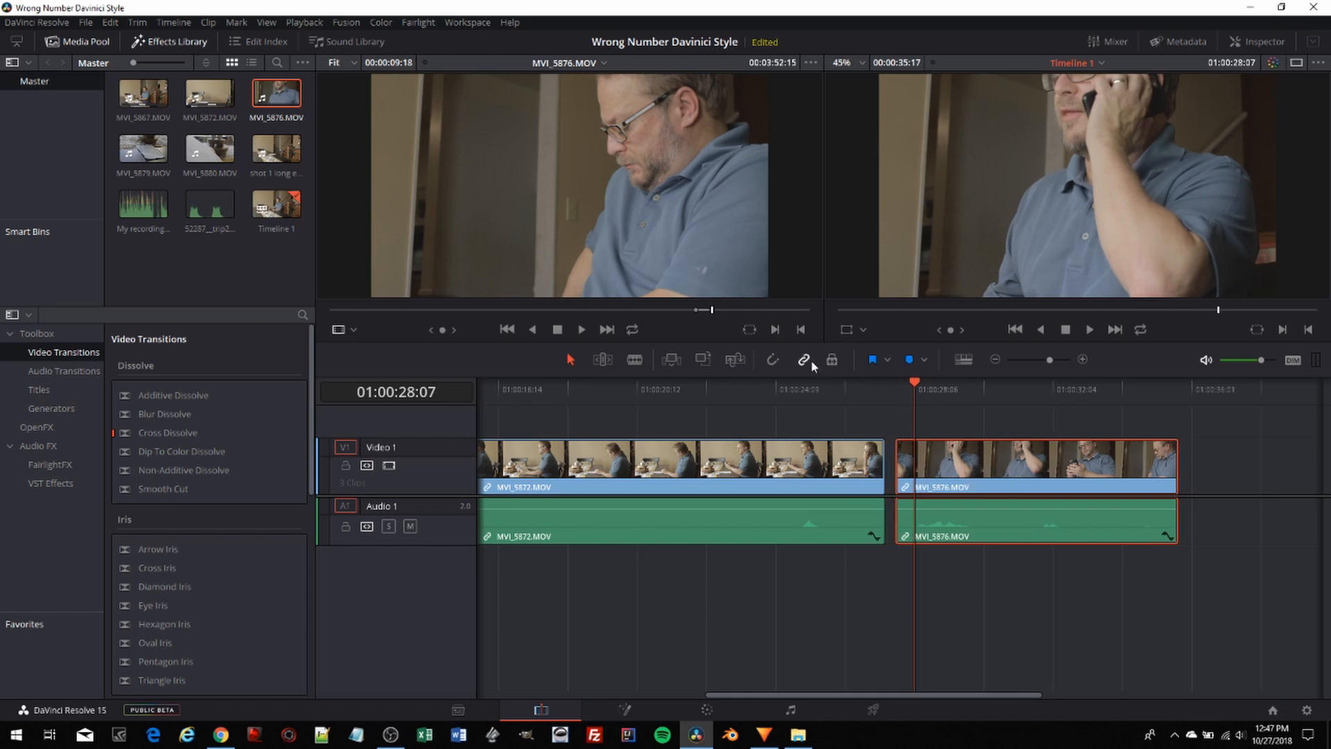
left_click_drag(978, 442, 966, 456)
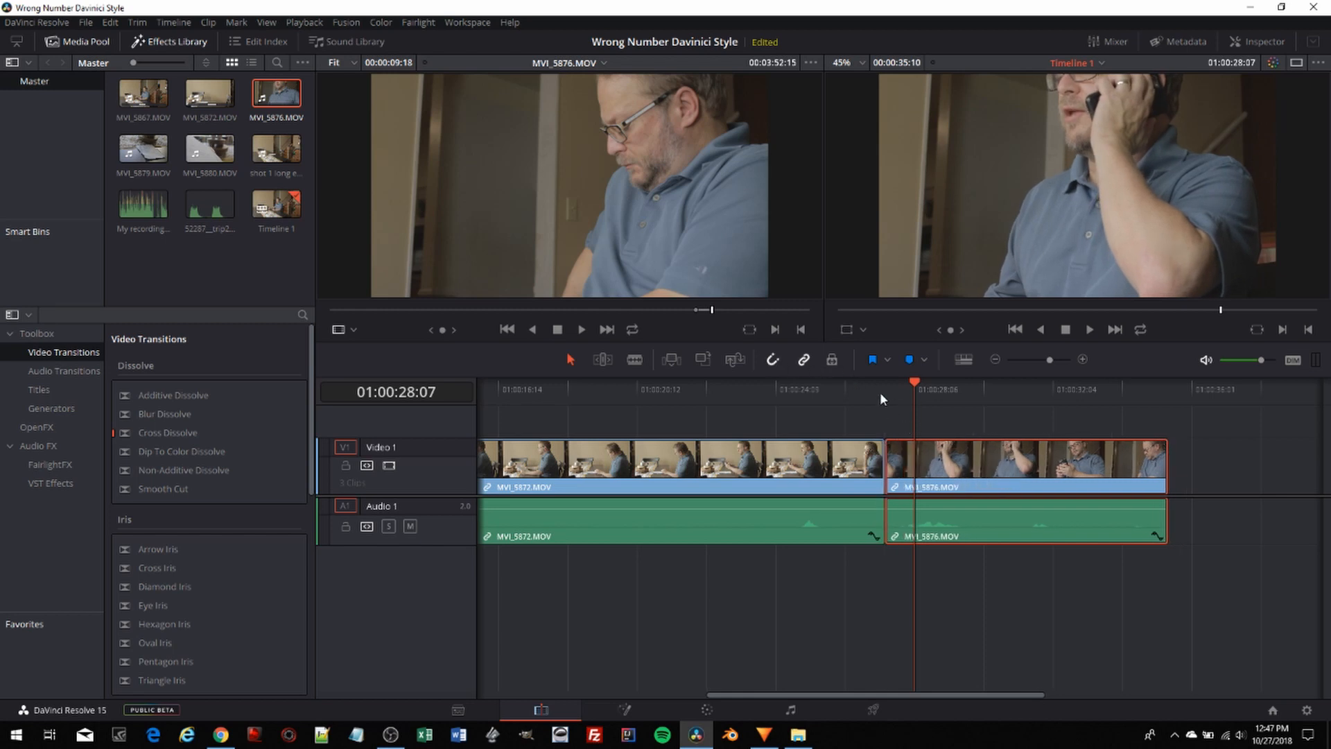
left_click(838, 393)
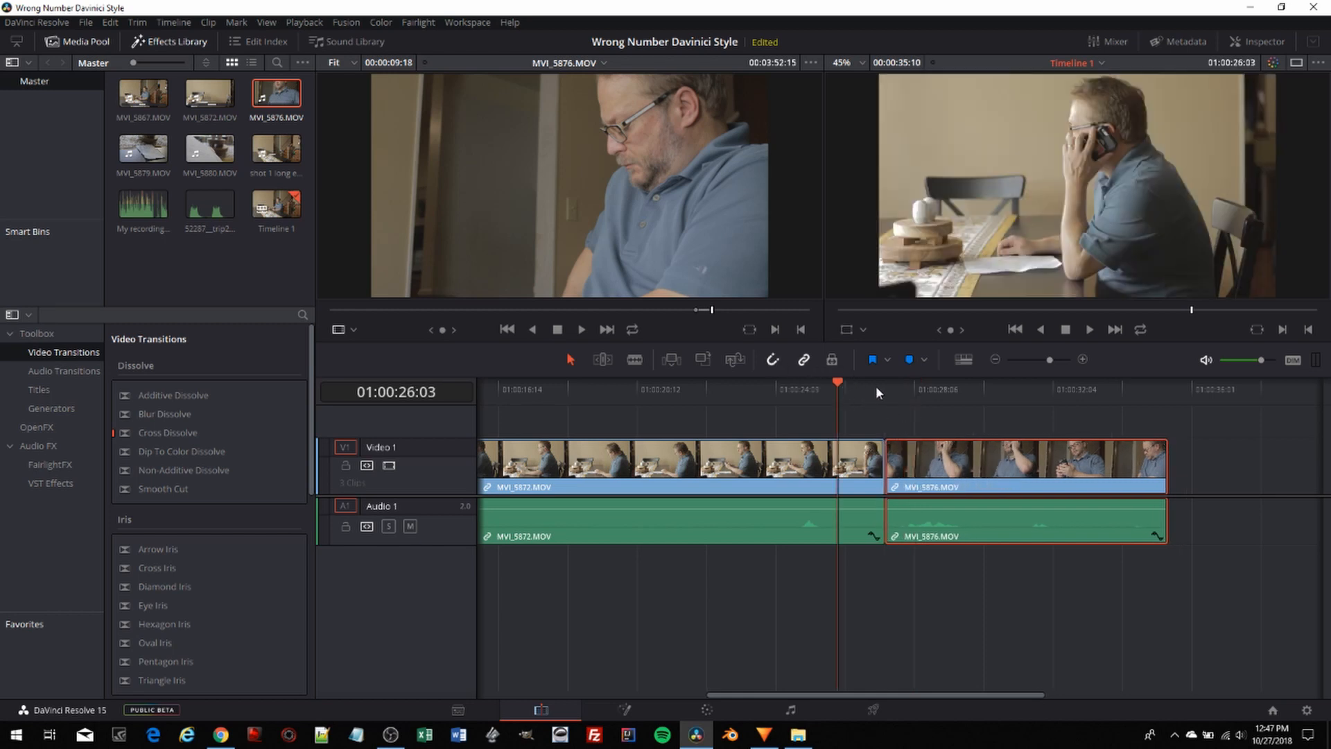
left_click(1091, 330)
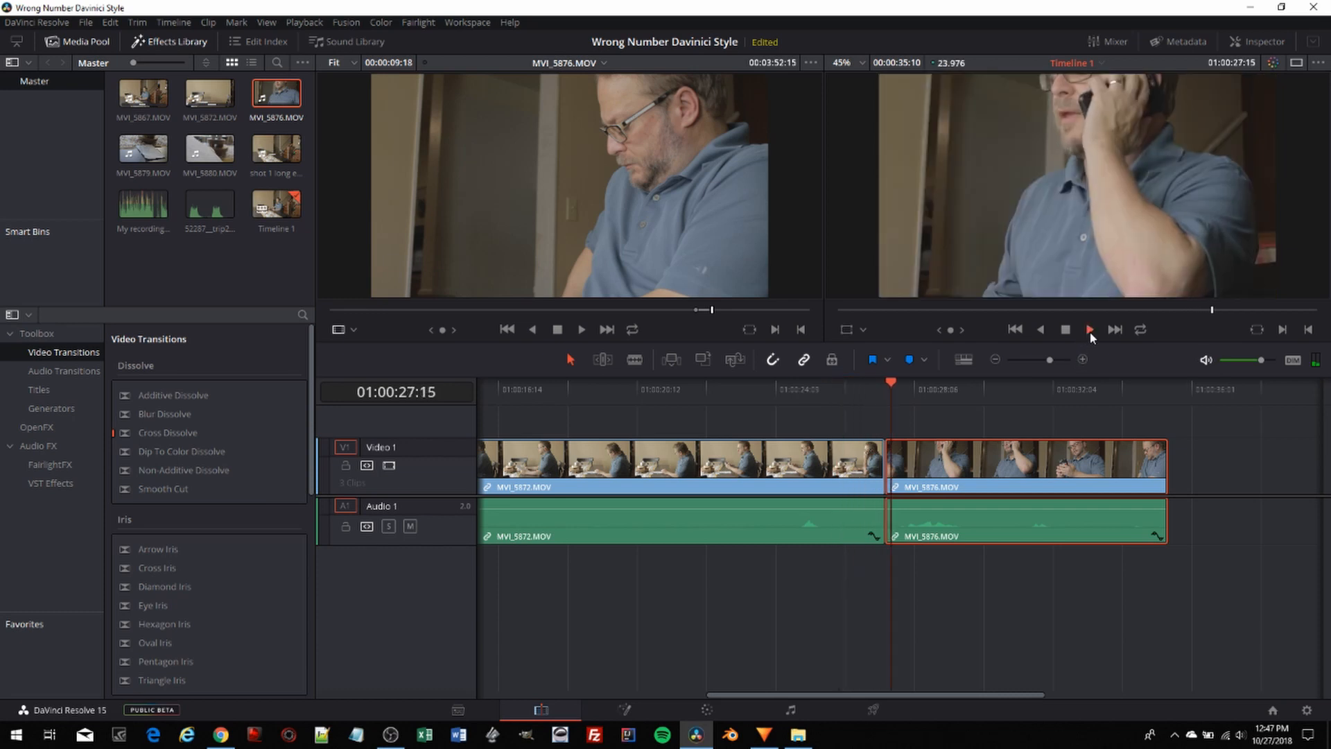
left_click(791, 392)
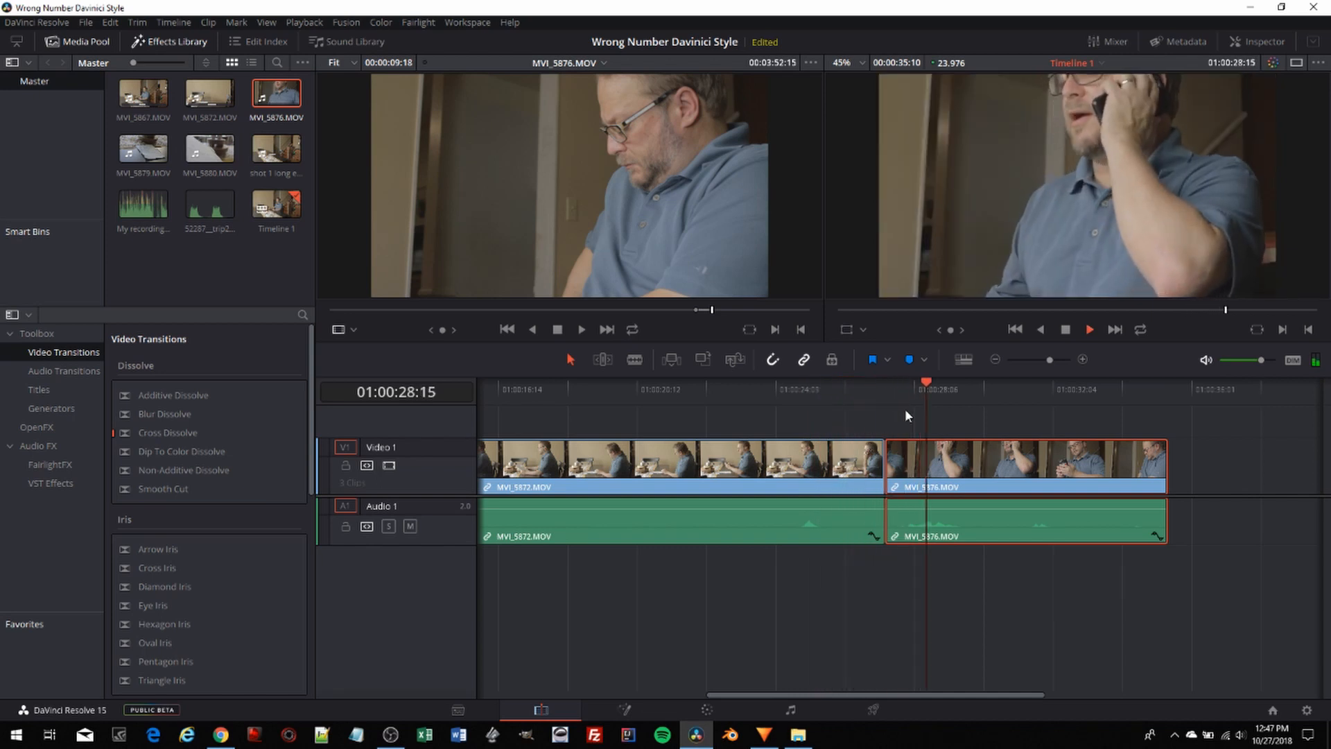
- Restore about one more frame at the start of MVI_5876, close the gap after MVI_5872, and play back the cut
left_click(1065, 329)
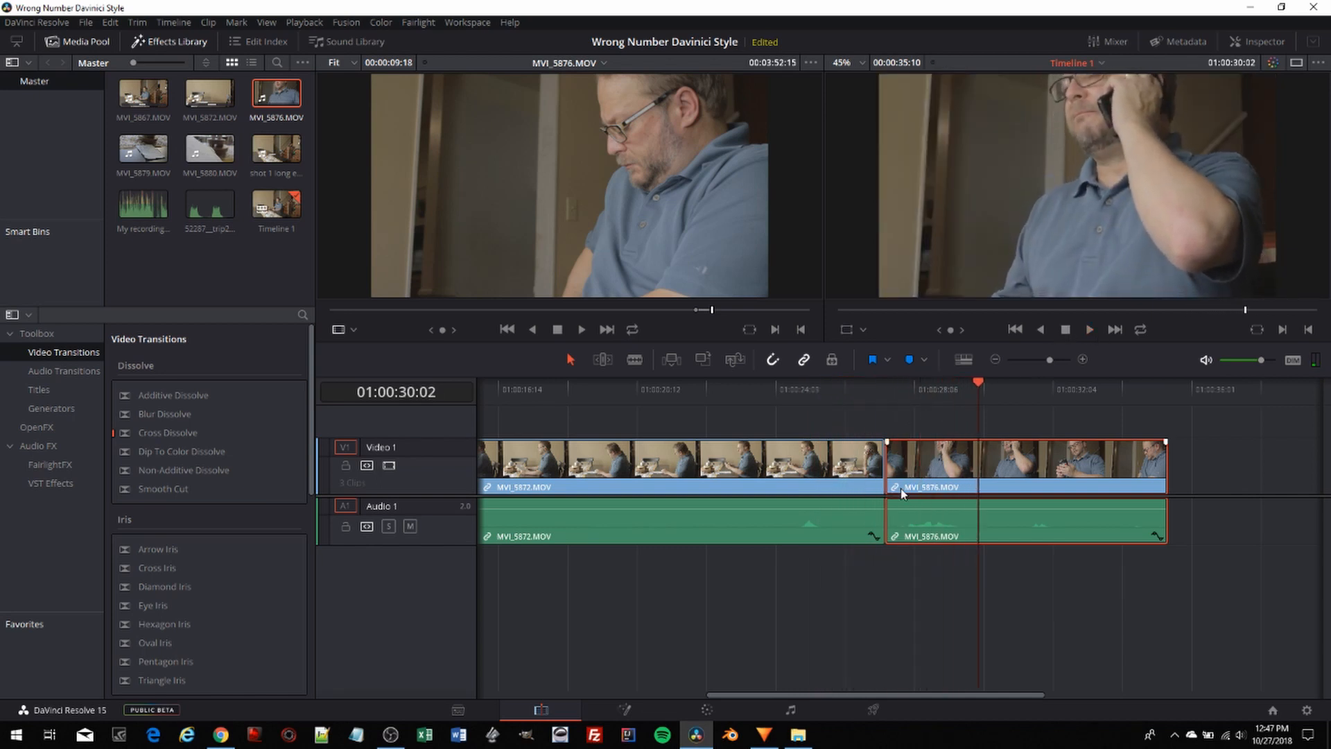
left_click_drag(928, 490, 905, 467)
left_click_drag(974, 387, 920, 393)
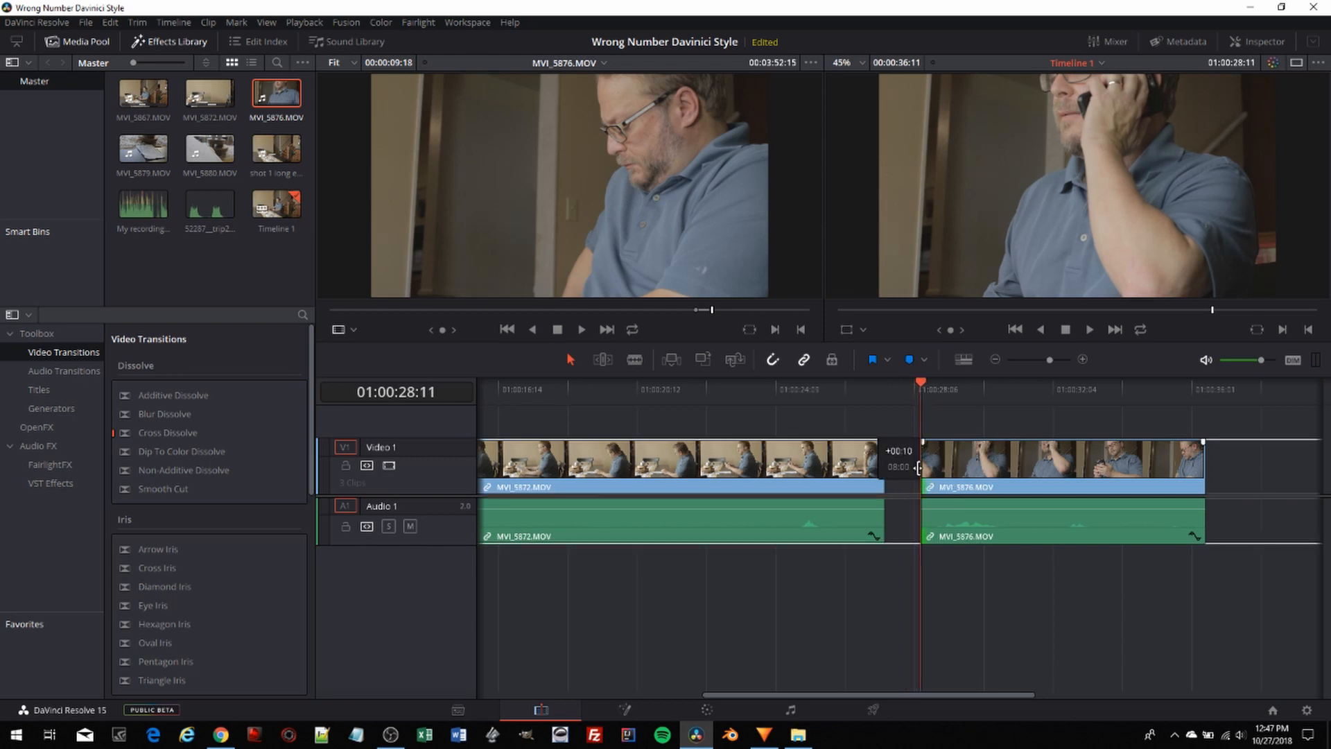
left_click_drag(985, 473, 948, 474)
left_click(836, 395)
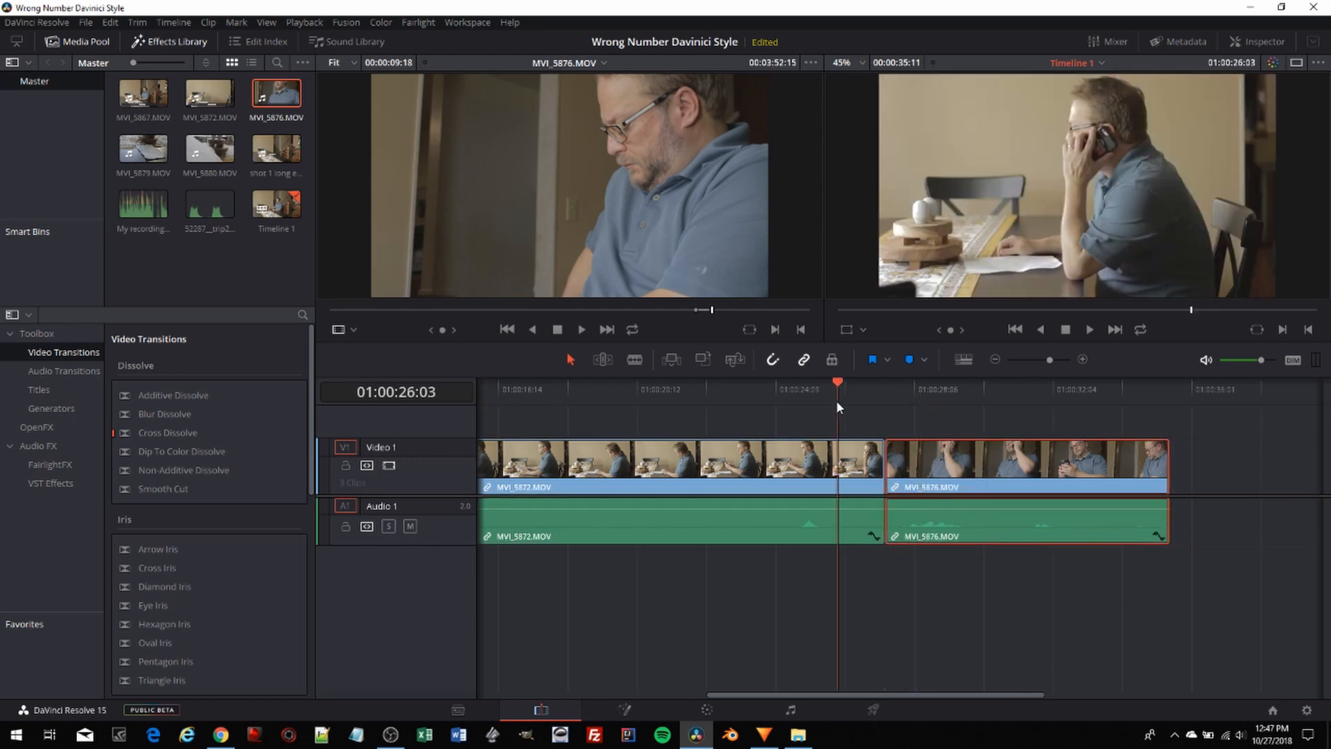
left_click(1091, 330)
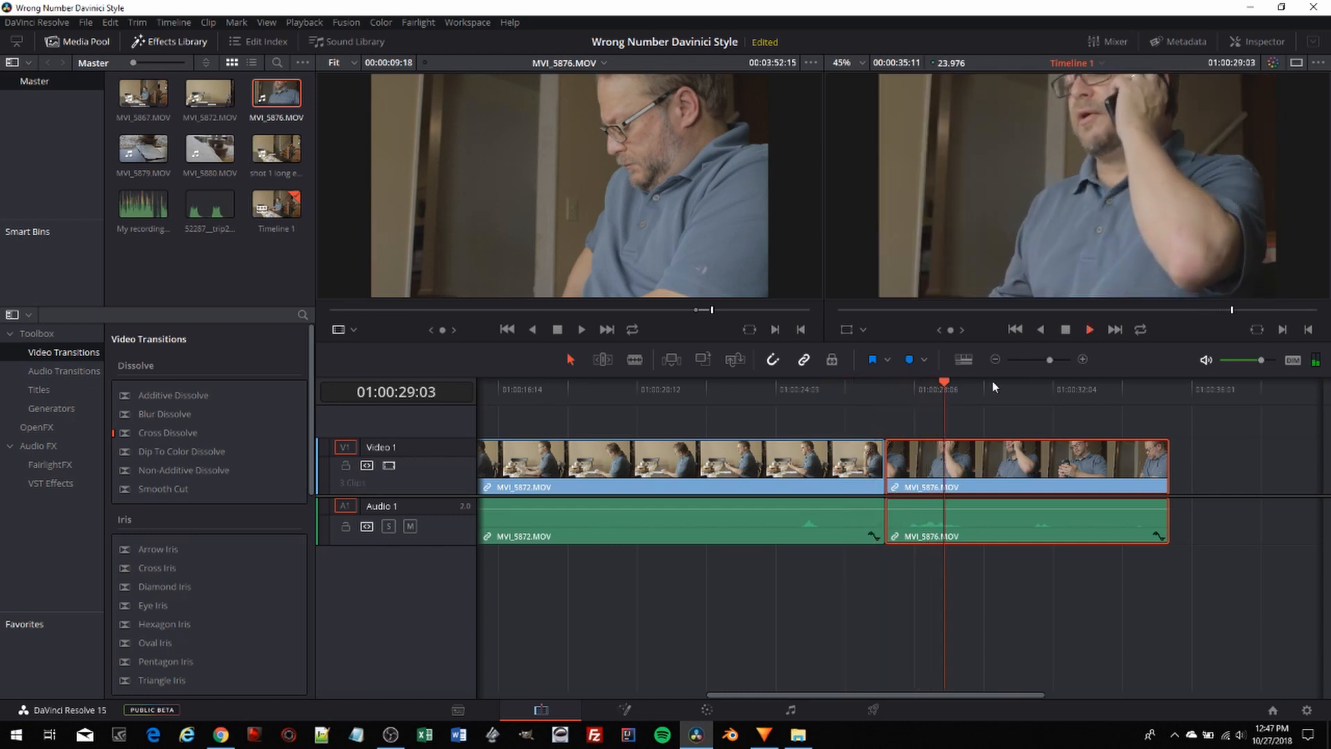
left_click(845, 387)
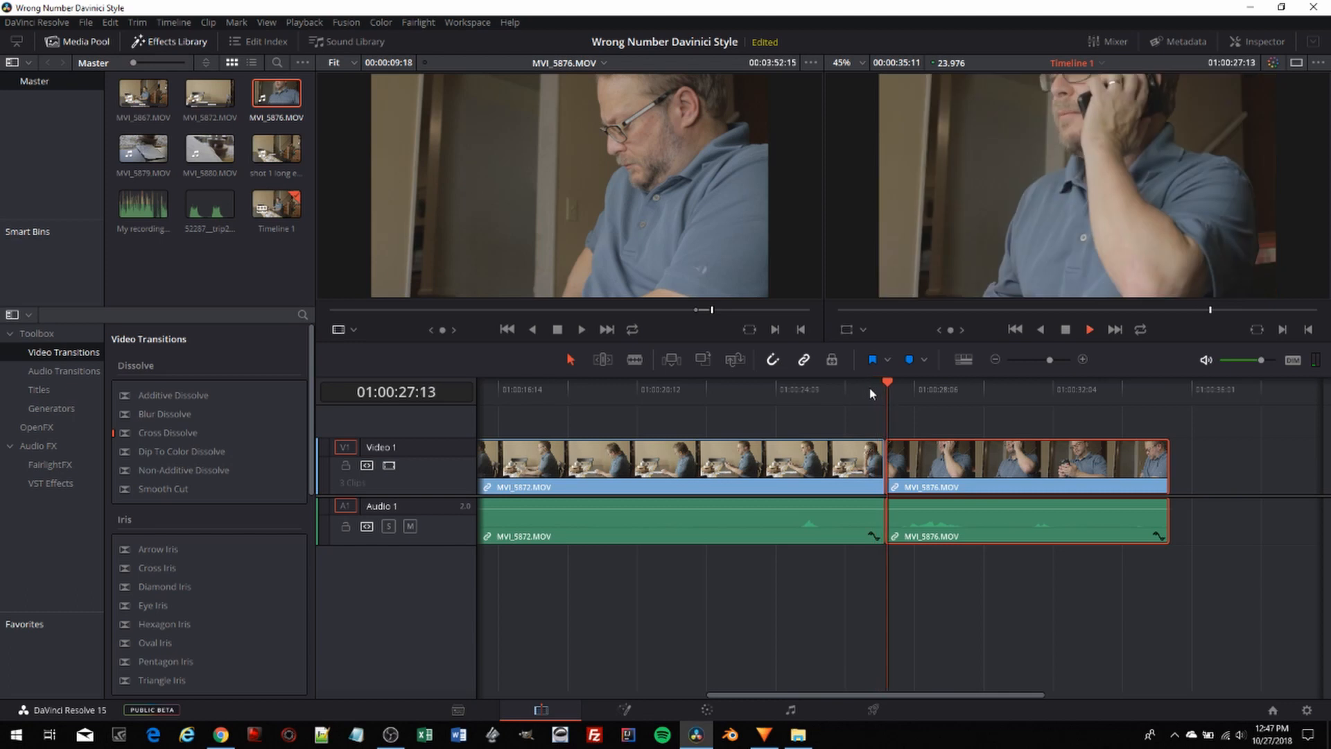
left_click(1065, 330)
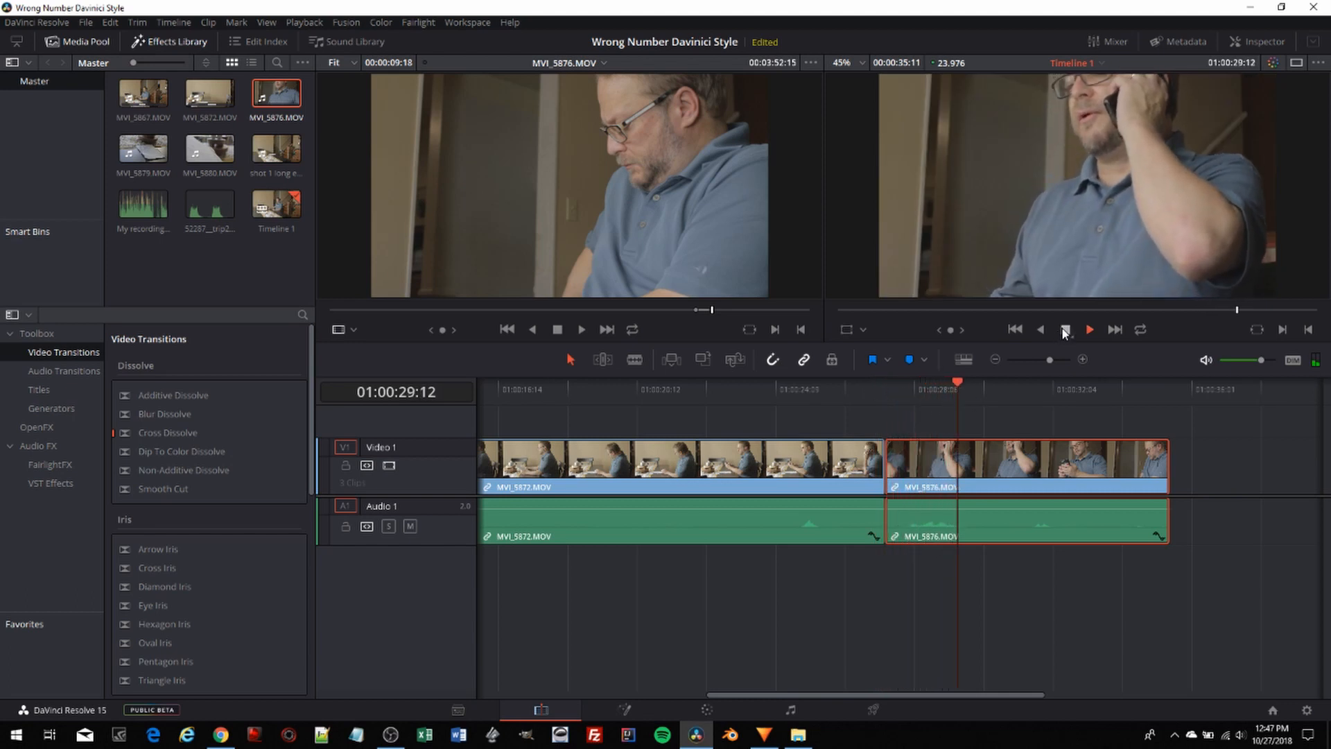
- Extend the start of MVI_5876 earlier by about one and a half seconds, close the gap after MVI_5872, and play back the cut
left_click_drag(996, 479, 1084, 471)
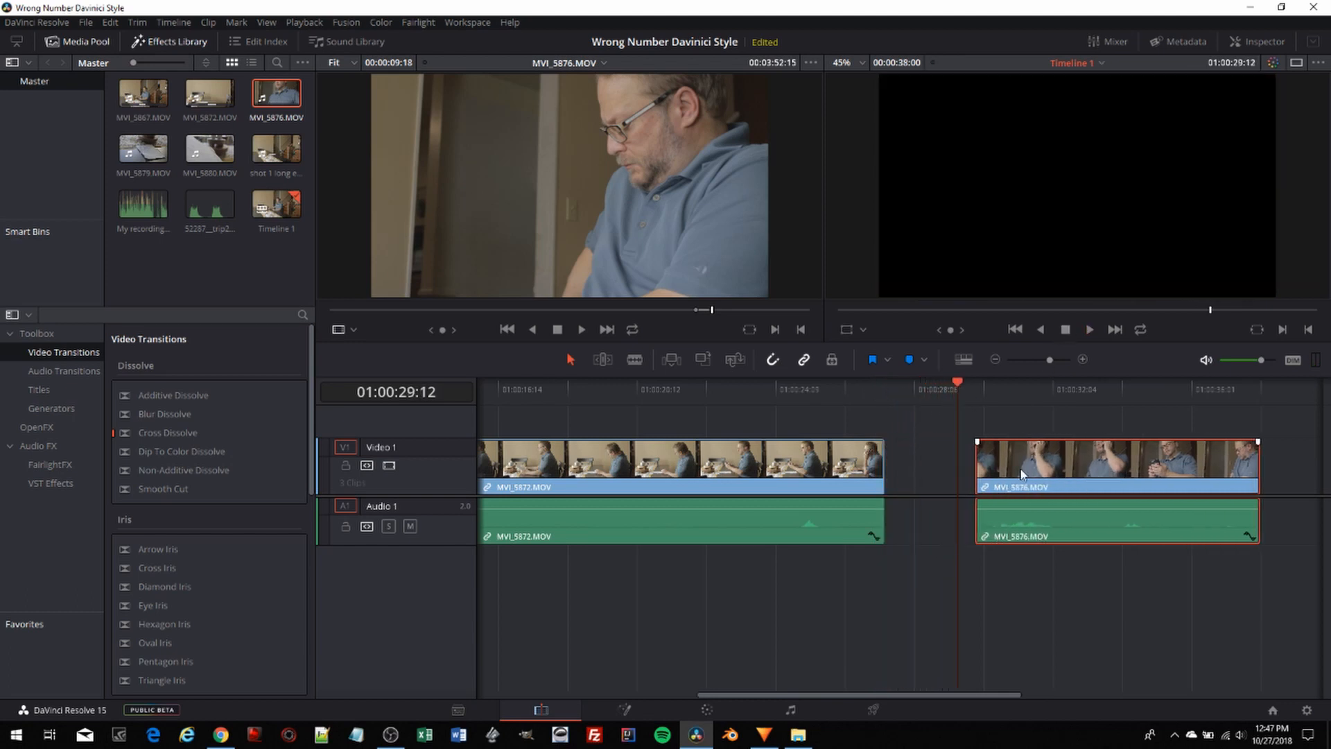
left_click(971, 470)
left_click_drag(969, 469, 920, 470)
left_click_drag(956, 386, 921, 396)
left_click_drag(987, 460, 952, 459)
left_click(836, 393)
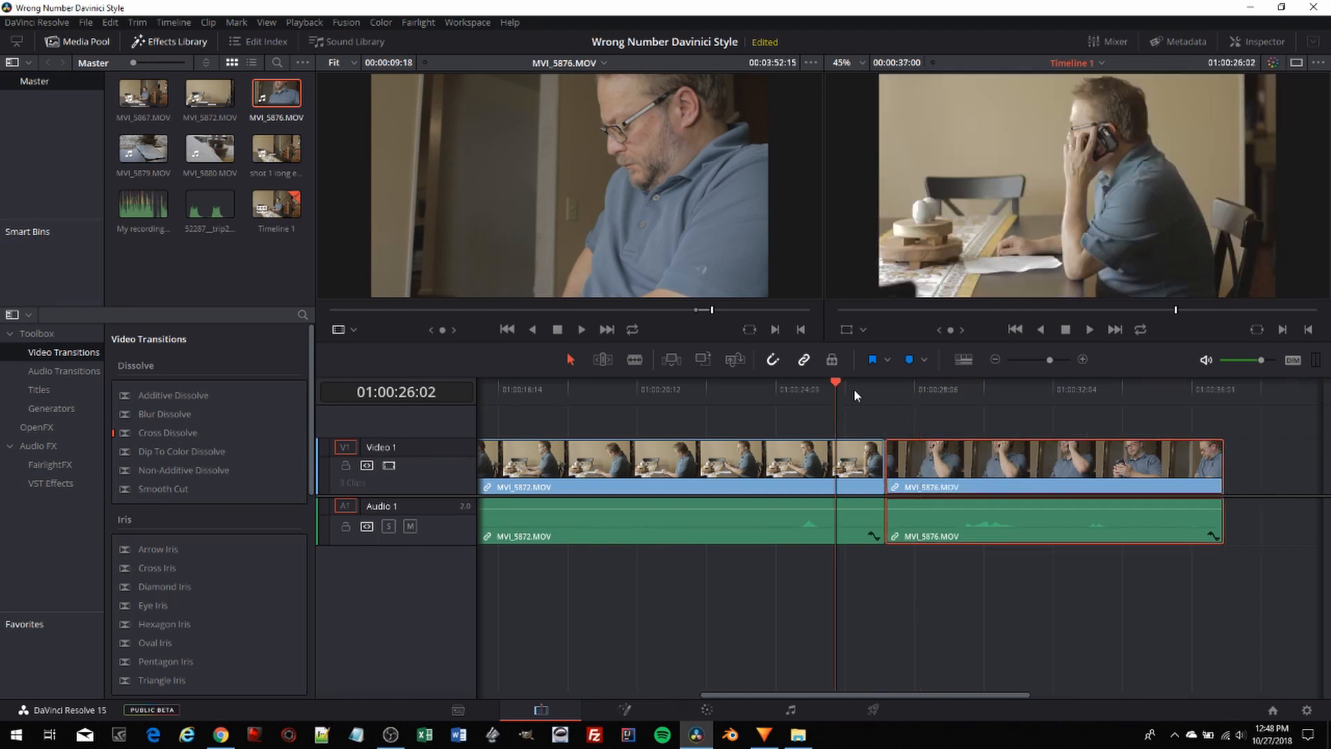
left_click(1092, 332)
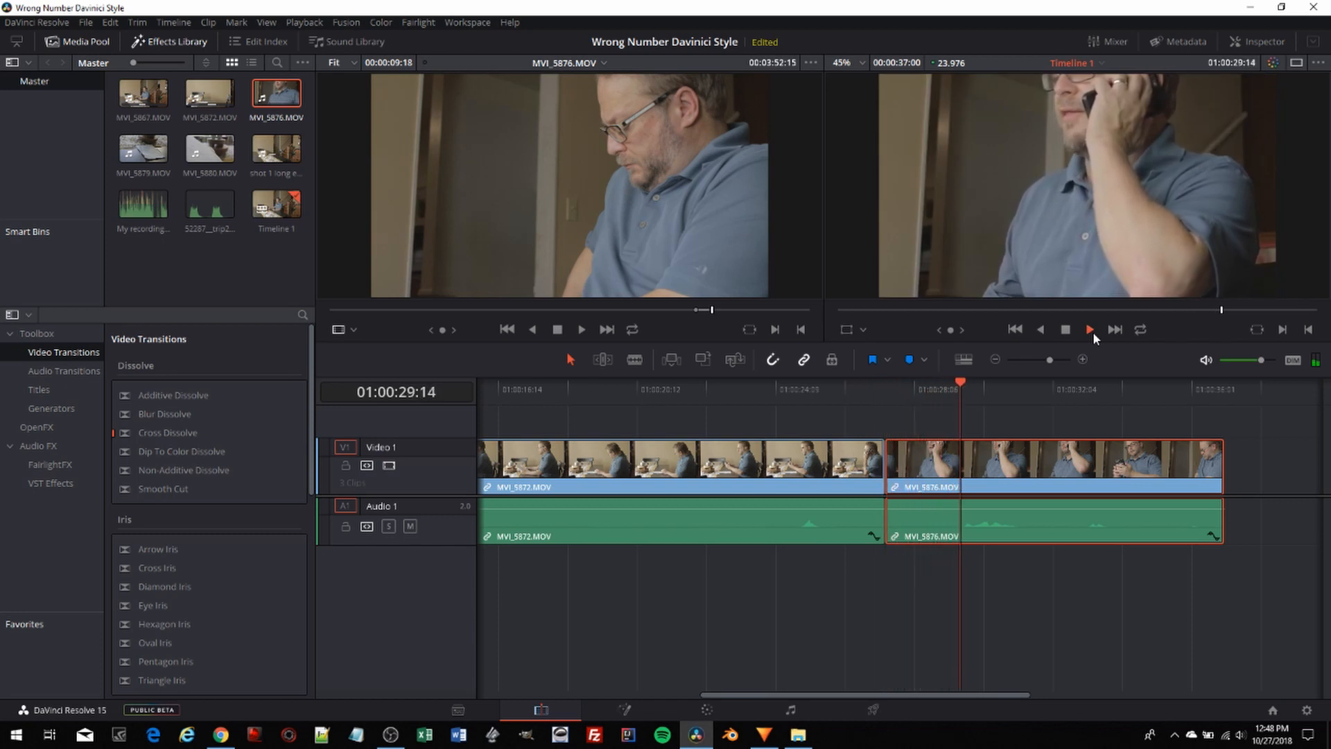
left_click(1066, 330)
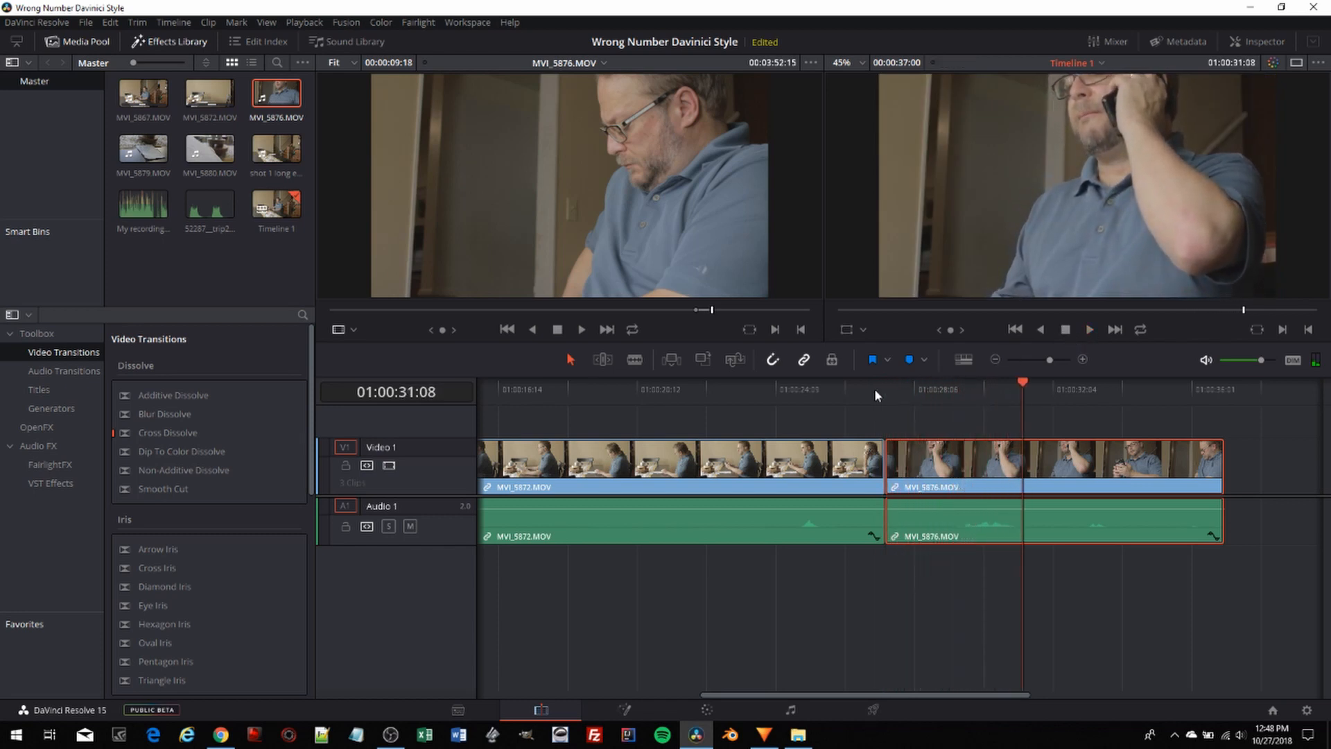
- Play through MVI_5876 to find its out point, and trim the clip's end to 01:00:34:09 on the timeline
left_click(818, 390)
left_click(1090, 330)
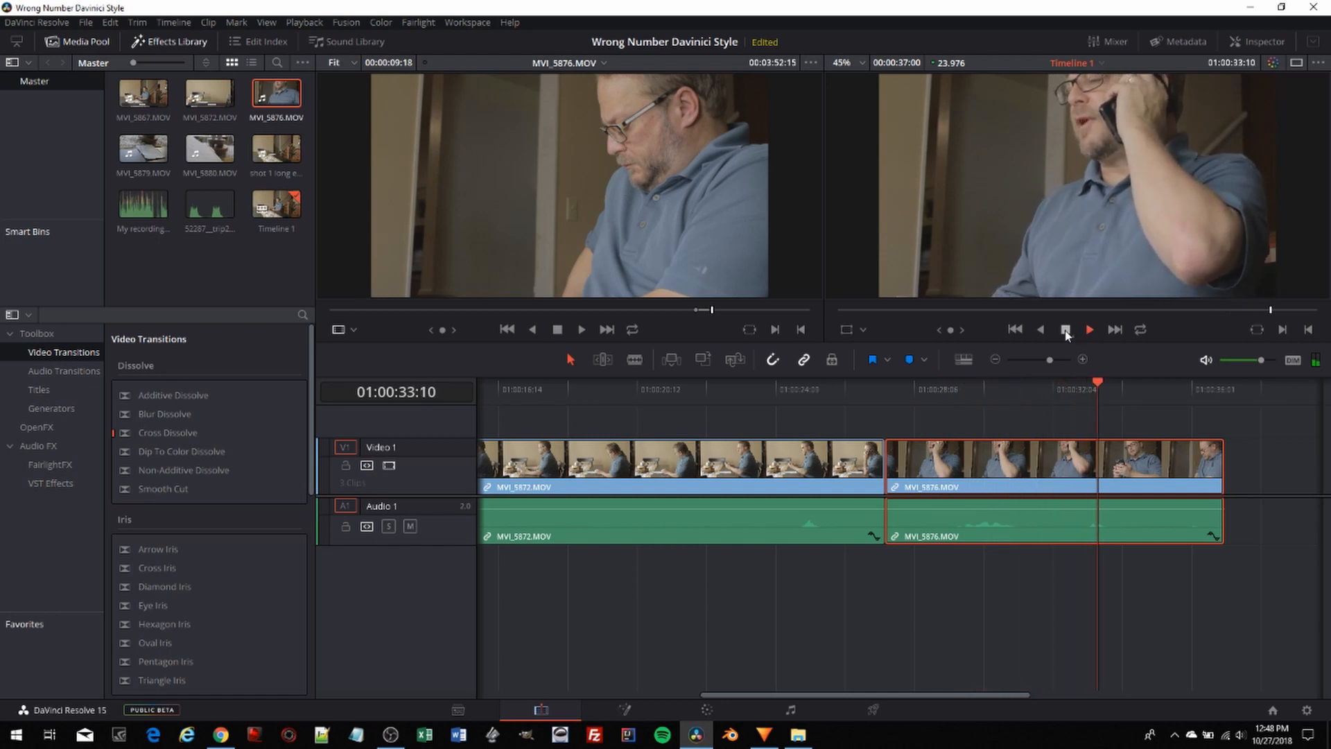
left_click(1066, 330)
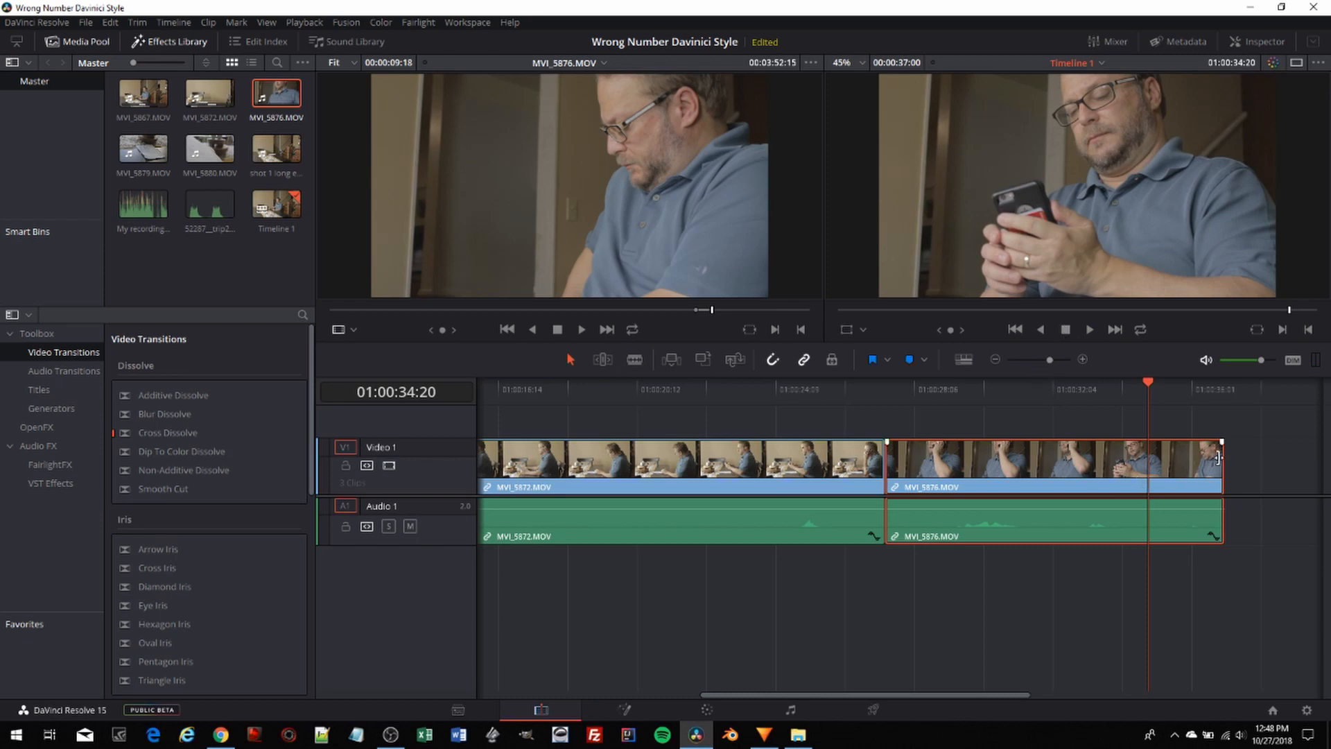
left_click(773, 359)
mouse_move(1147, 384)
left_mouse_down()
mouse_move(1213, 385)
mouse_move(1115, 388)
mouse_move(1132, 390)
left_mouse_up()
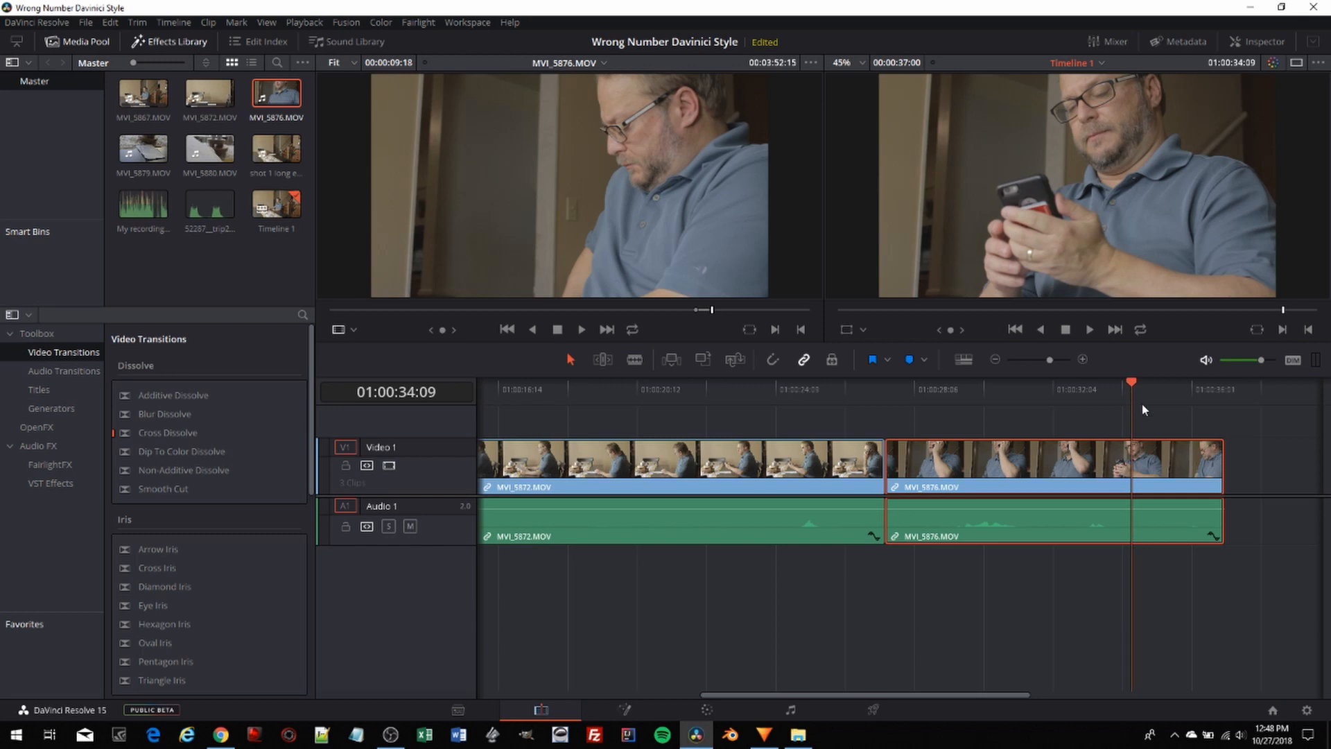
left_click_drag(1222, 471, 1132, 459)
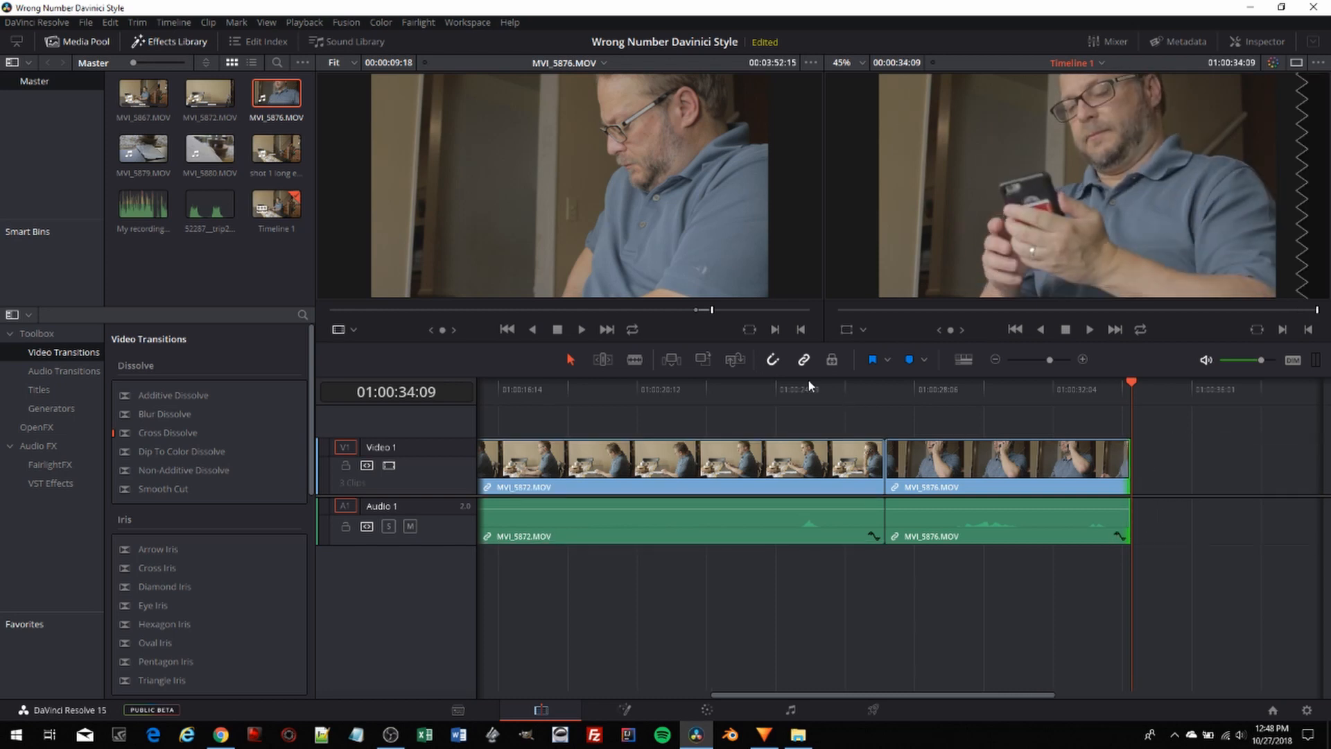
- Load the shot 1 long establishing shot in the source viewer and mark its in point at 00:00:57:04 and out point at 00:01:02:15
left_click(147, 94)
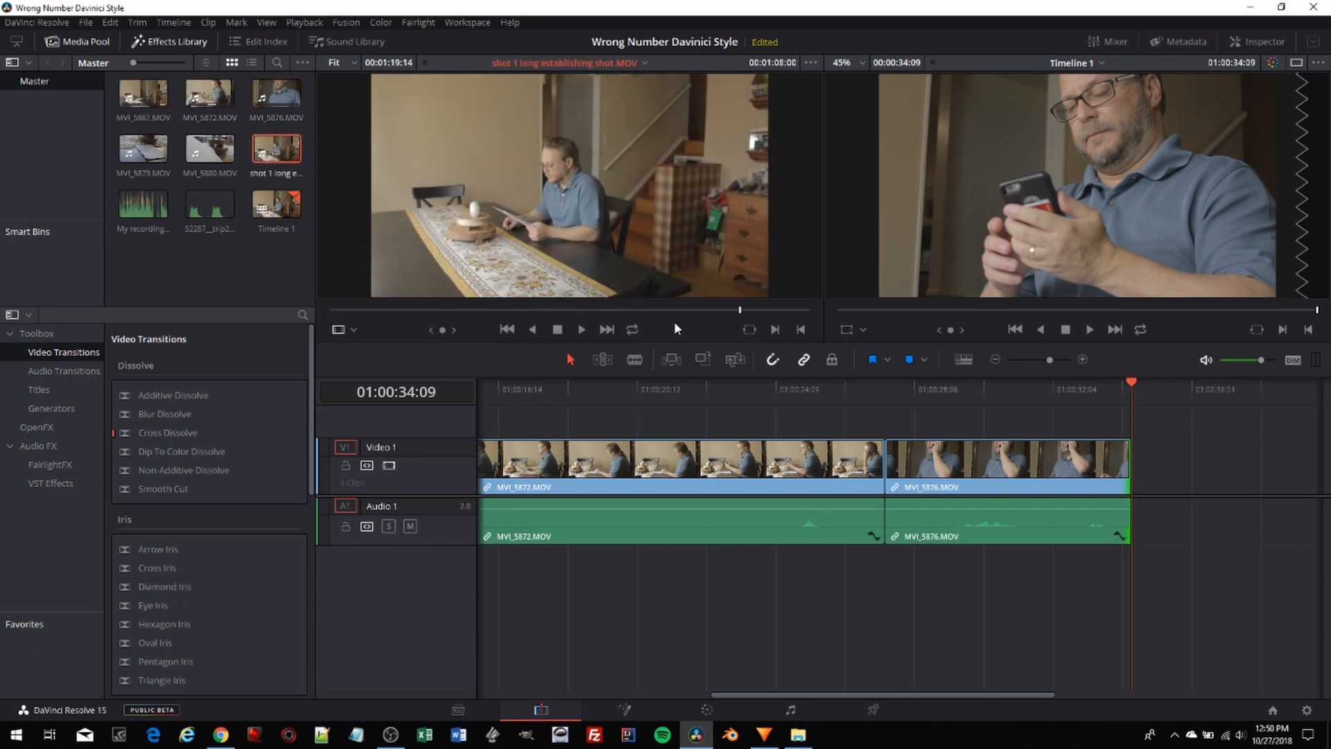
left_click_drag(710, 313, 676, 311)
key("Right")
key("Right")
key("Right")
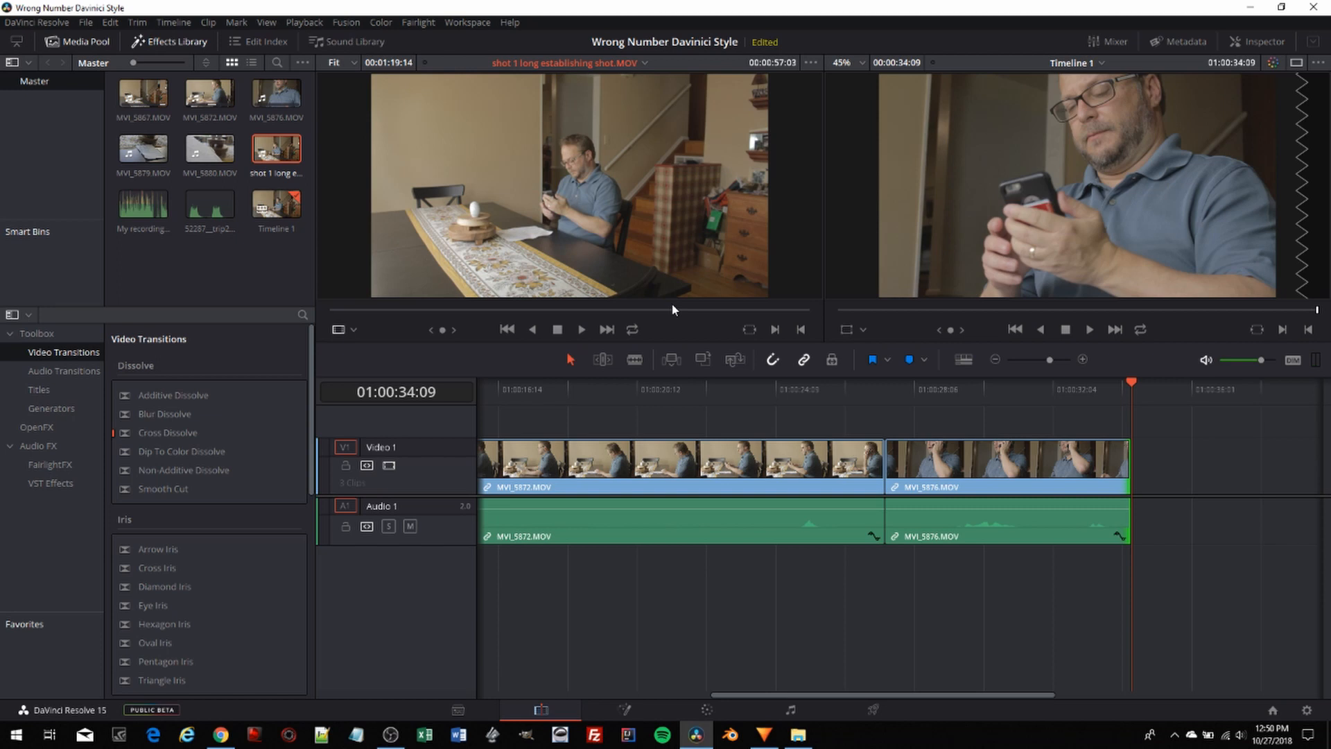
key("Right")
key("i")
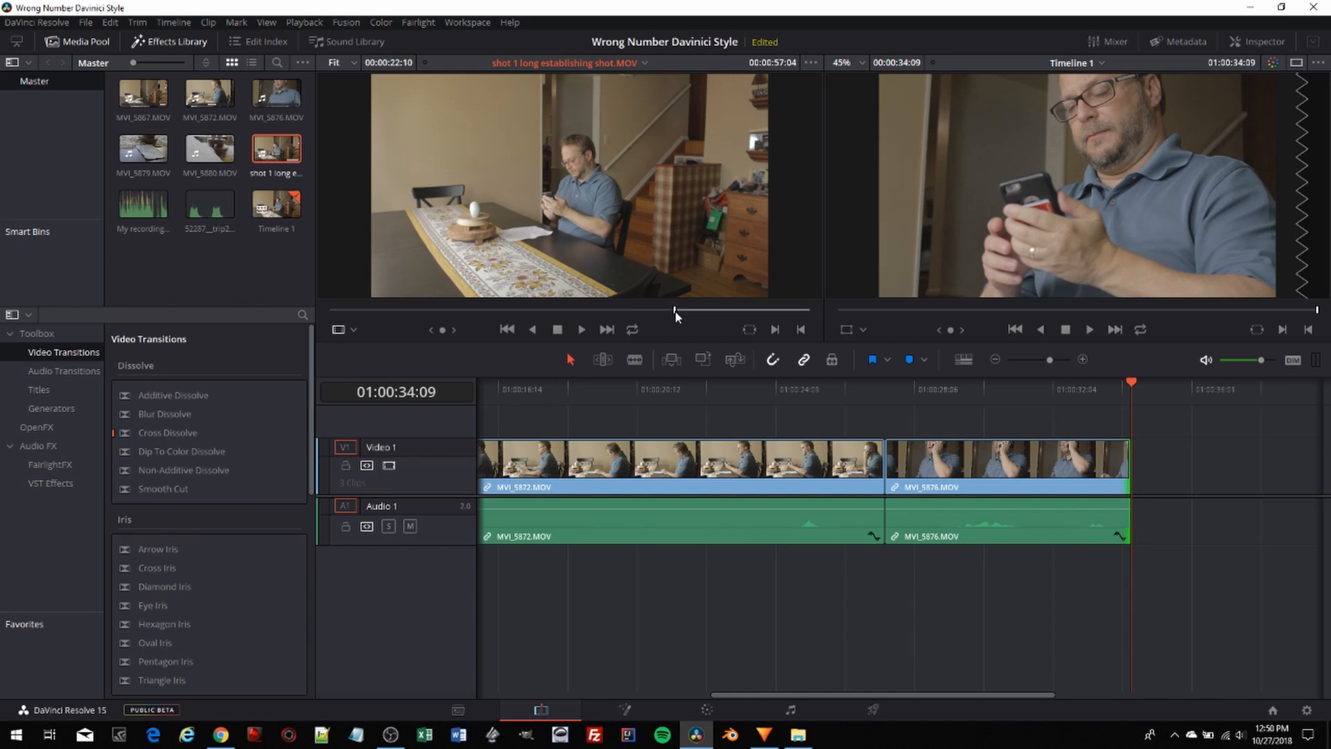
key("space")
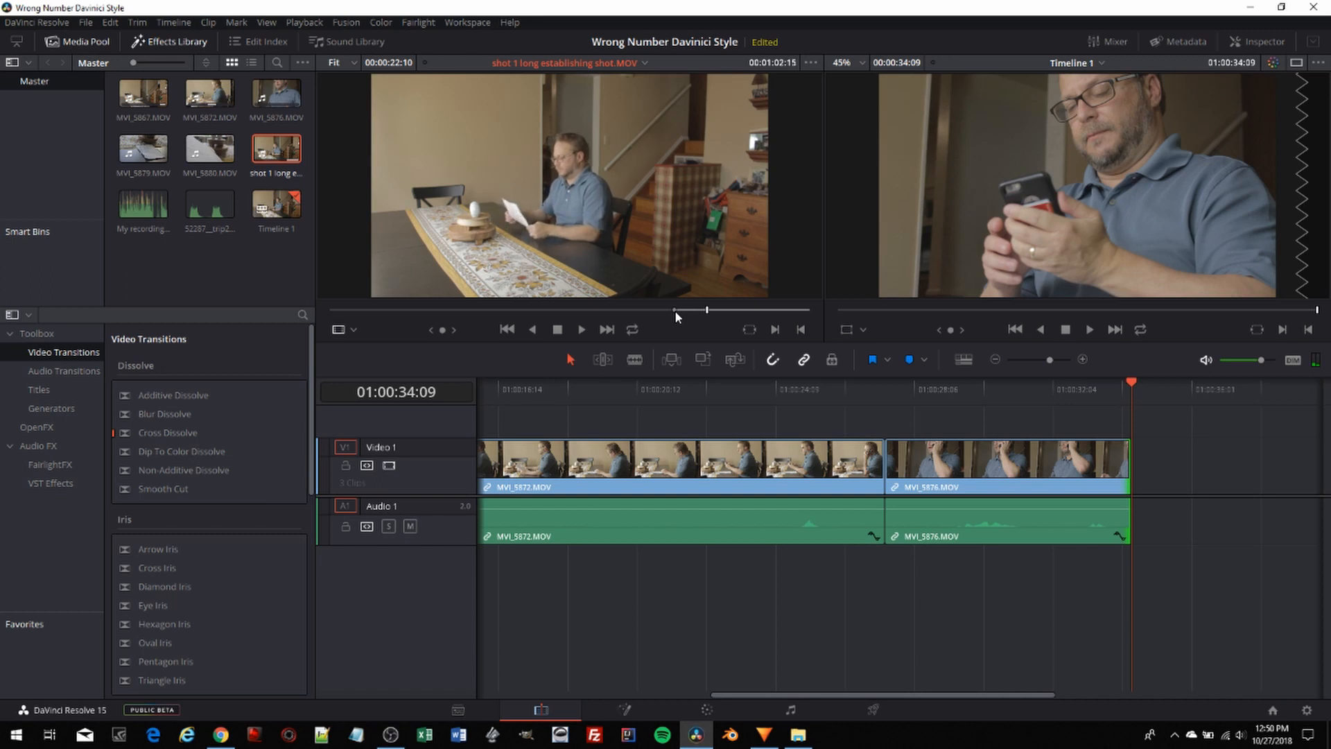
key("o")
- Place the marked section of the establishing shot directly after MVI_5876 on the timeline and play back across the cut
left_click_drag(664, 244, 1137, 489)
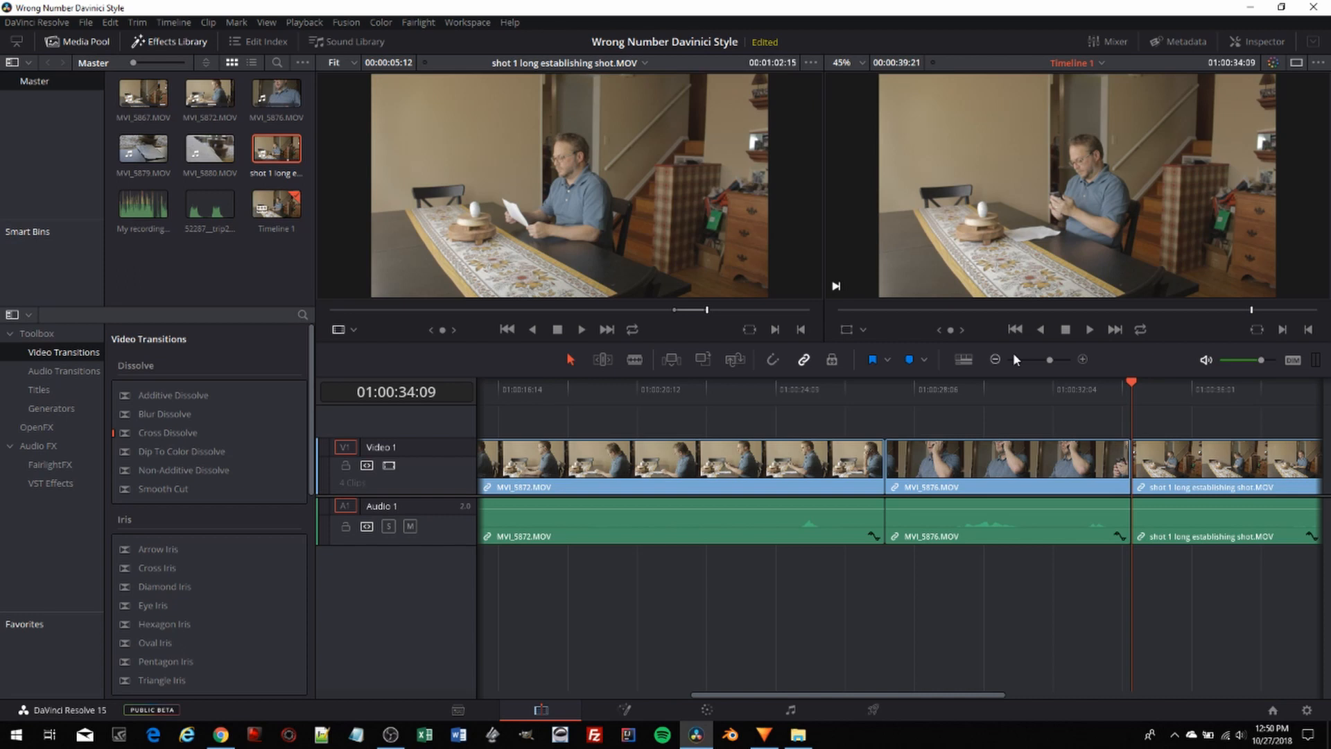
left_click_drag(1134, 381, 1080, 389)
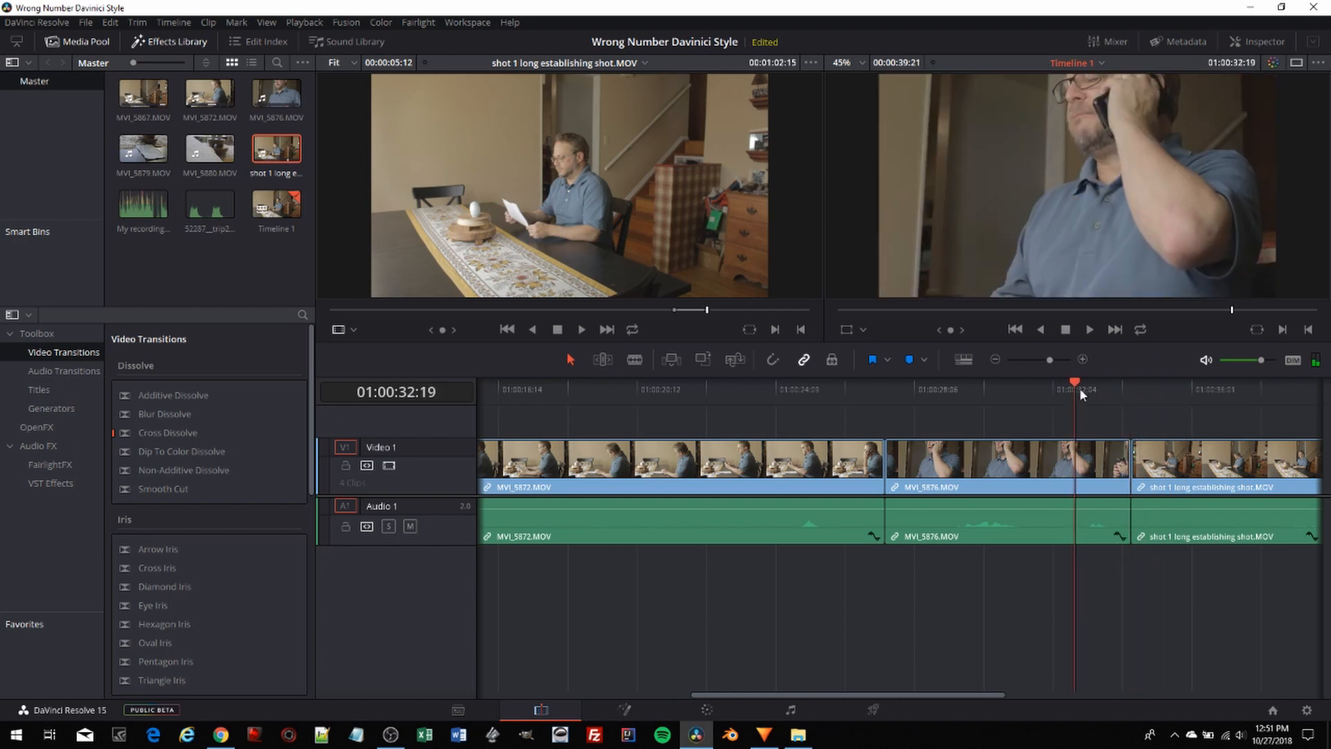
left_click(1090, 330)
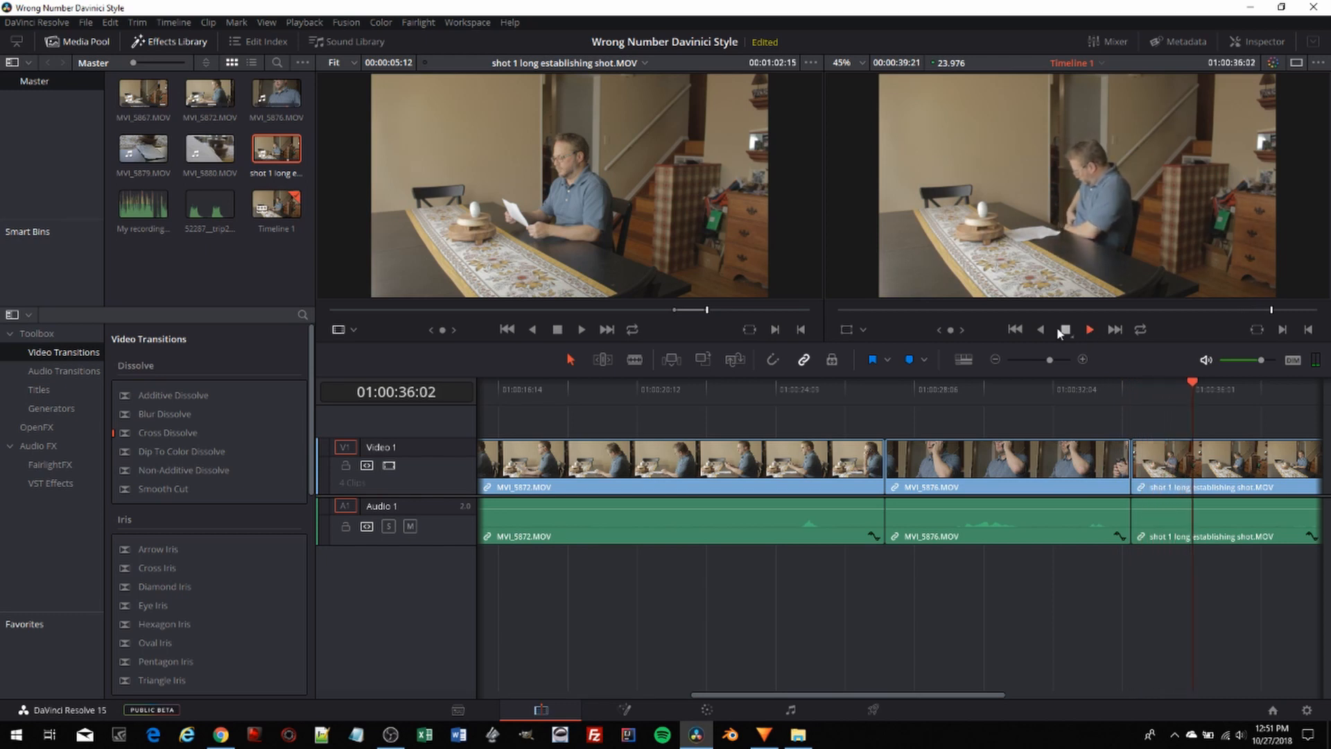
left_click(1066, 330)
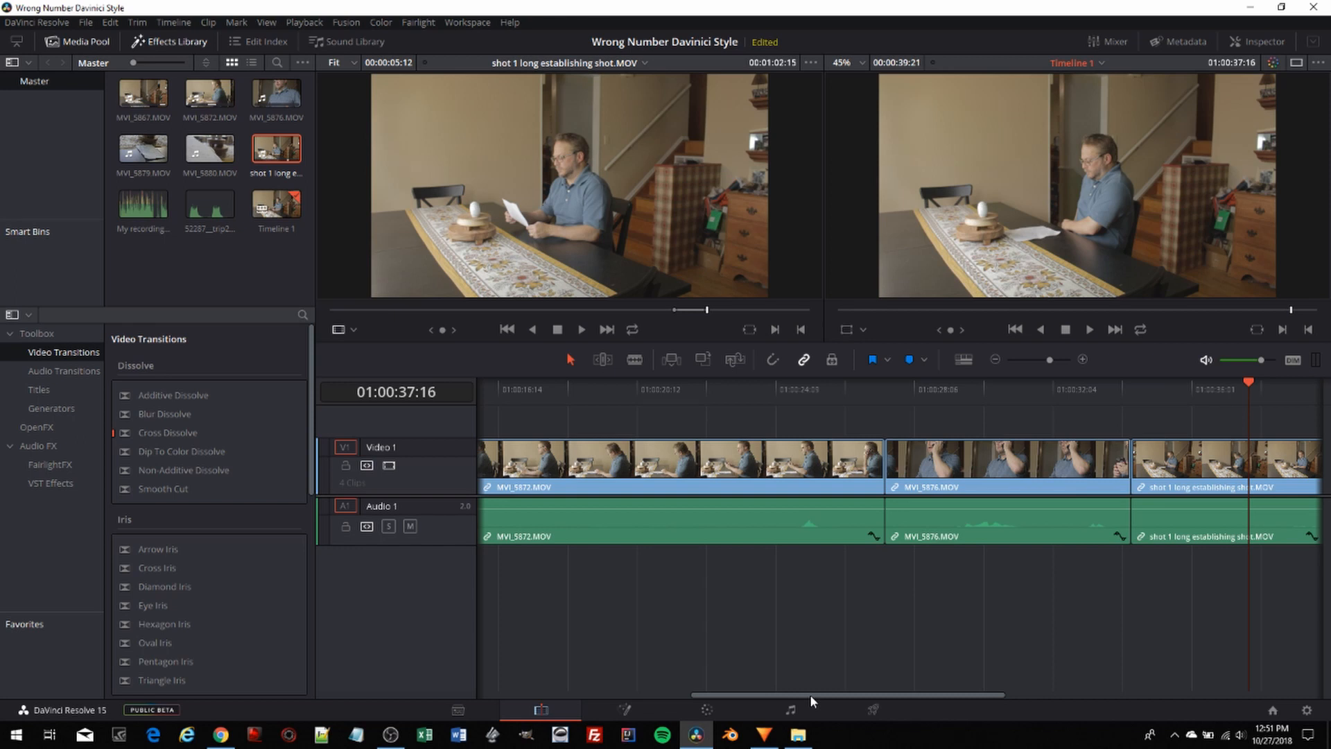
left_click_drag(810, 693, 870, 687)
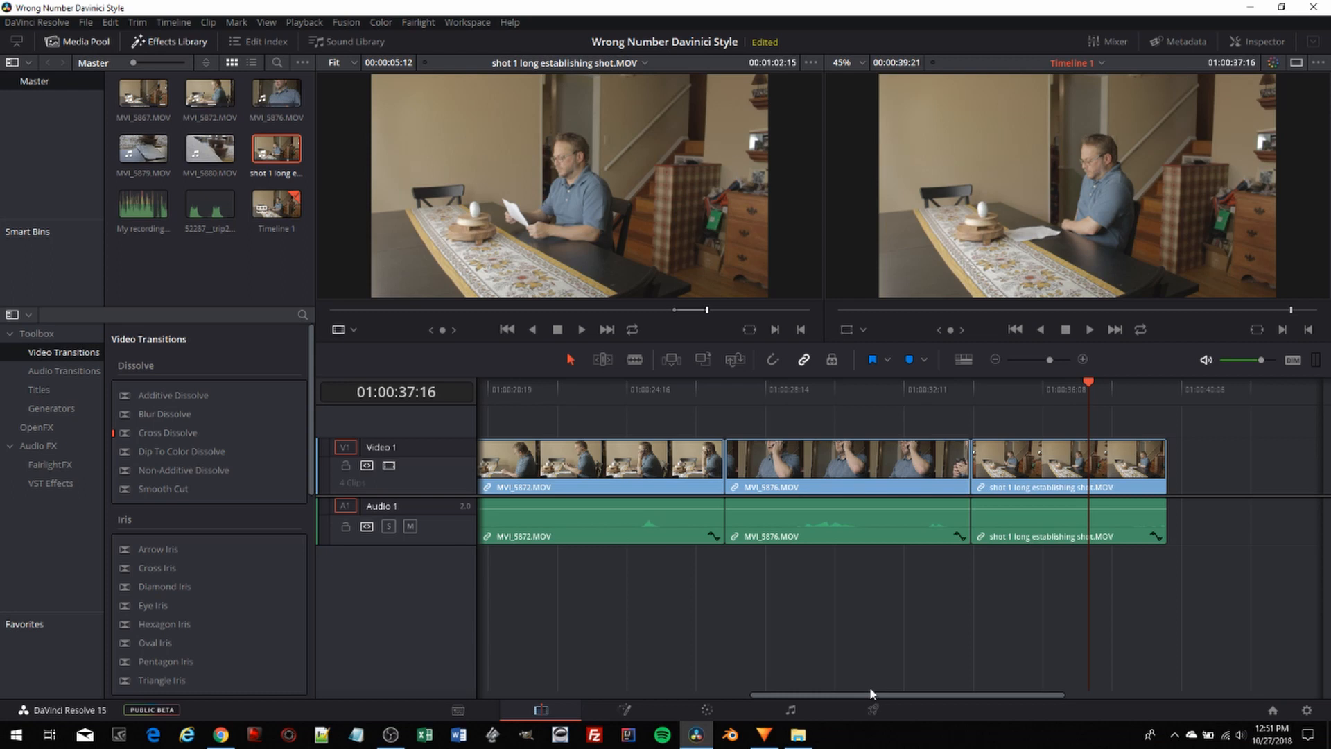